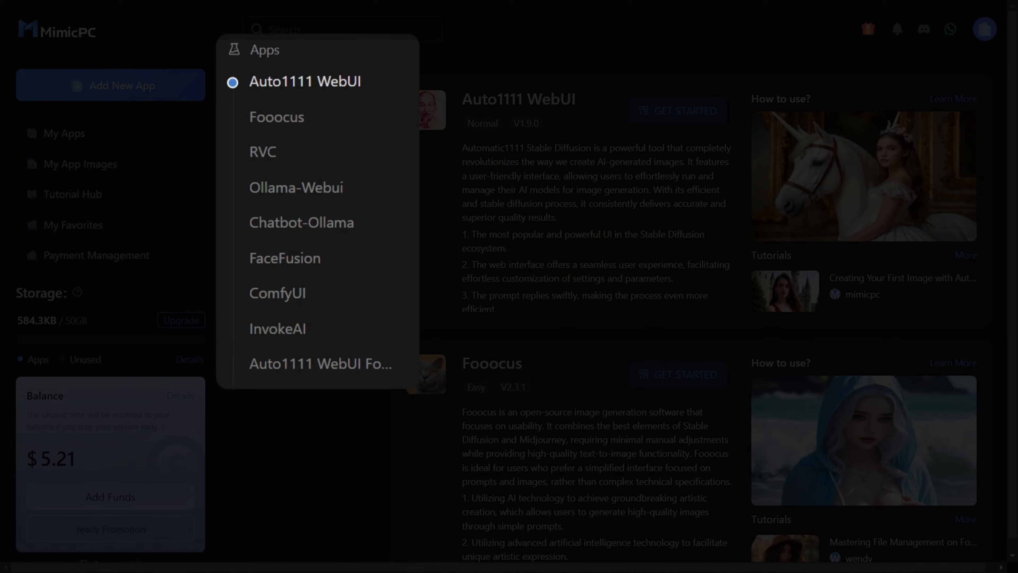
Step: Find ComfyUI in the app catalogue and open its setup for getting started
scroll(506, 283, down, 1)
scroll(404, 177, down, 20)
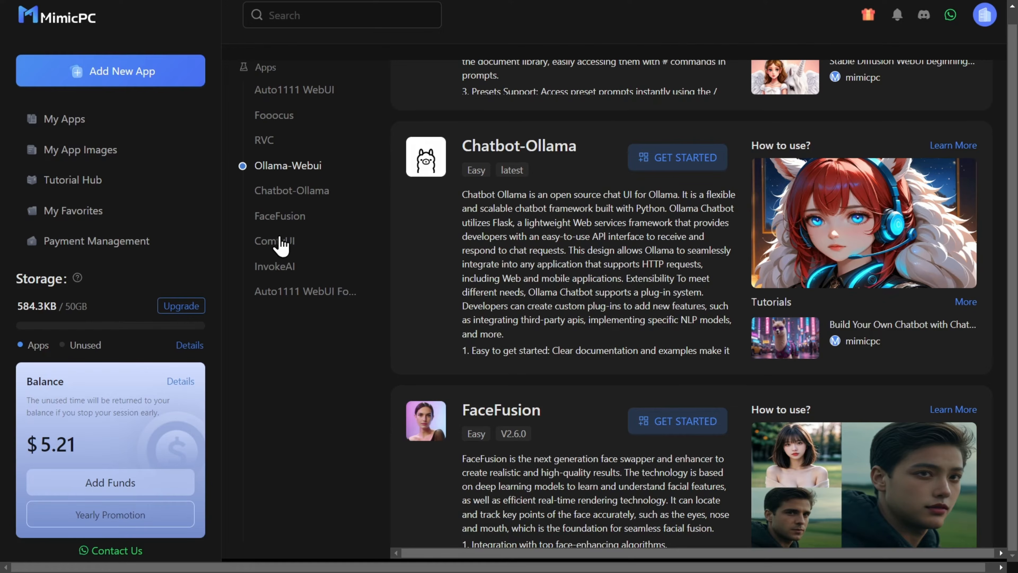
click(270, 248)
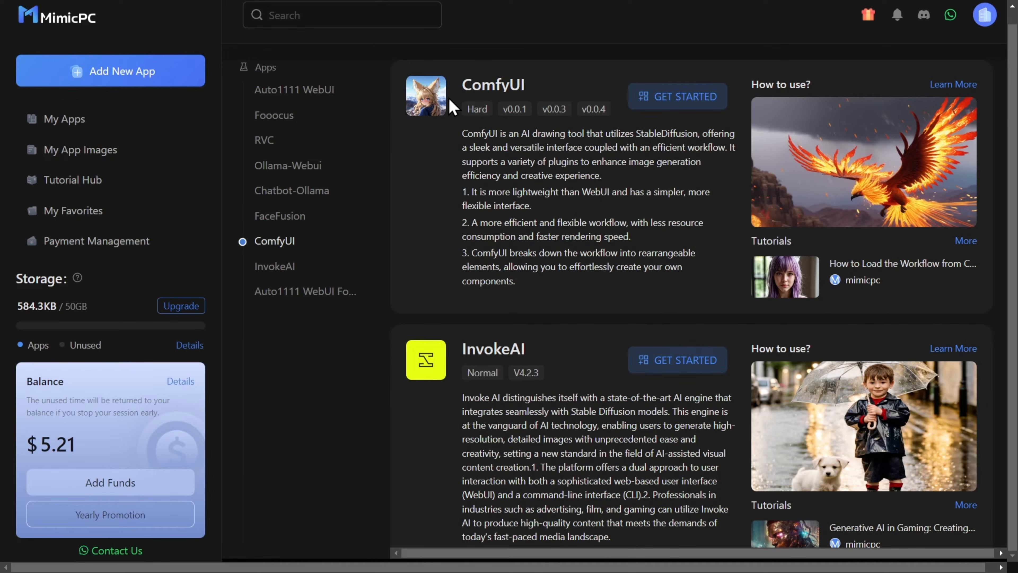
click(653, 102)
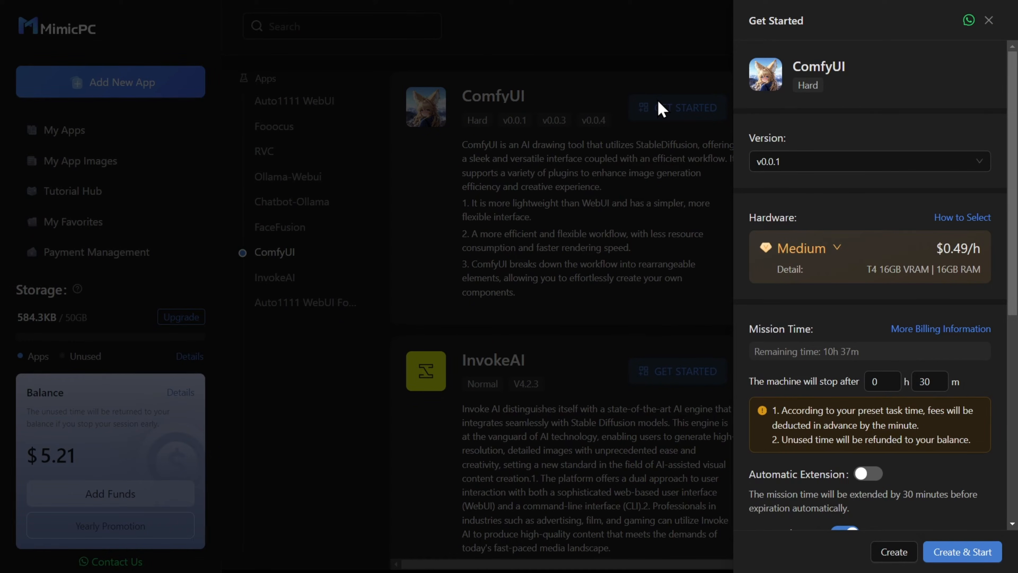
Step: Choose ComfyUI version v0.0.4 with Medium hardware, and create and start the machine
click(806, 168)
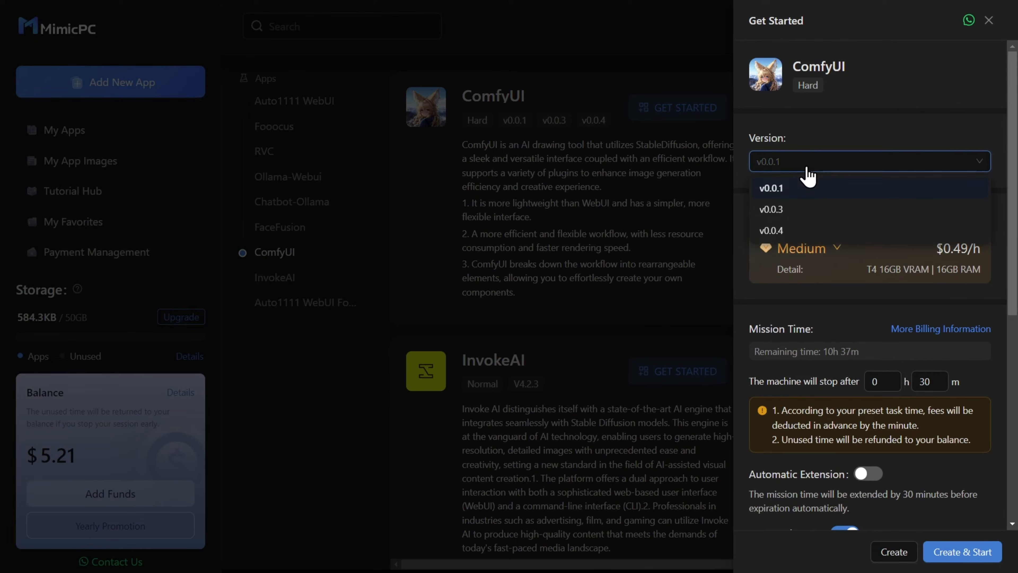
click(804, 229)
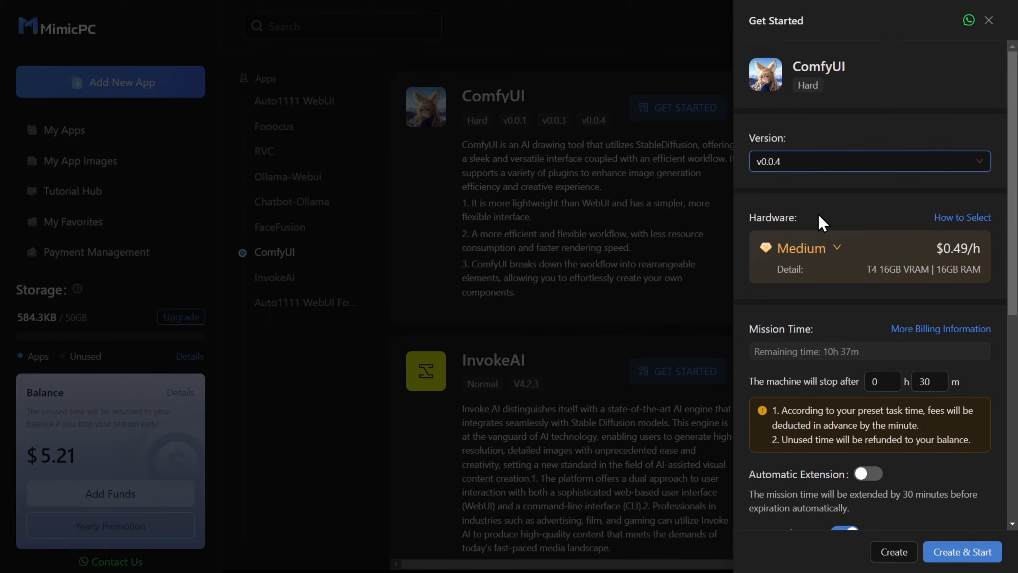
click(834, 258)
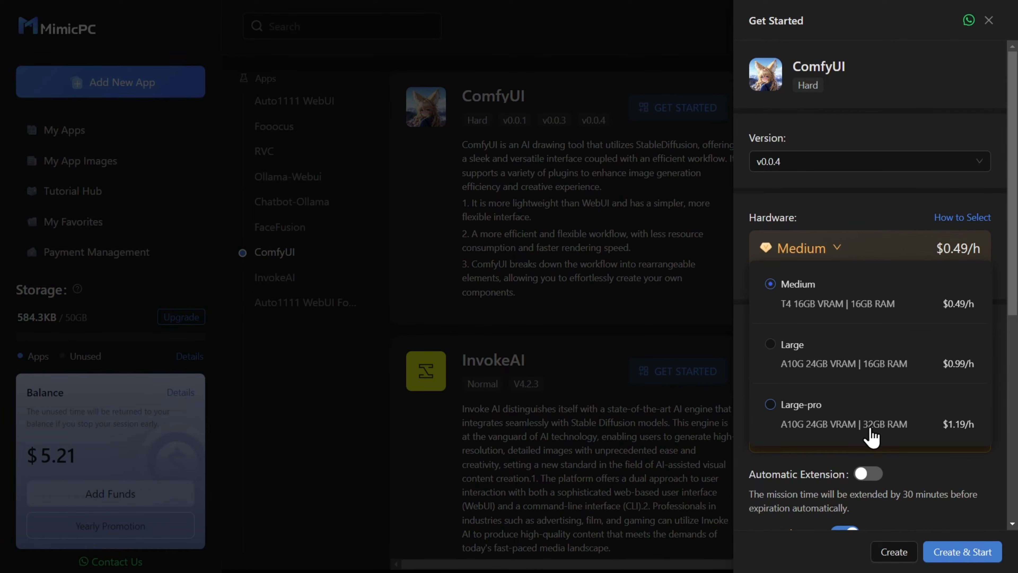
click(851, 297)
scroll(803, 261, down, 3)
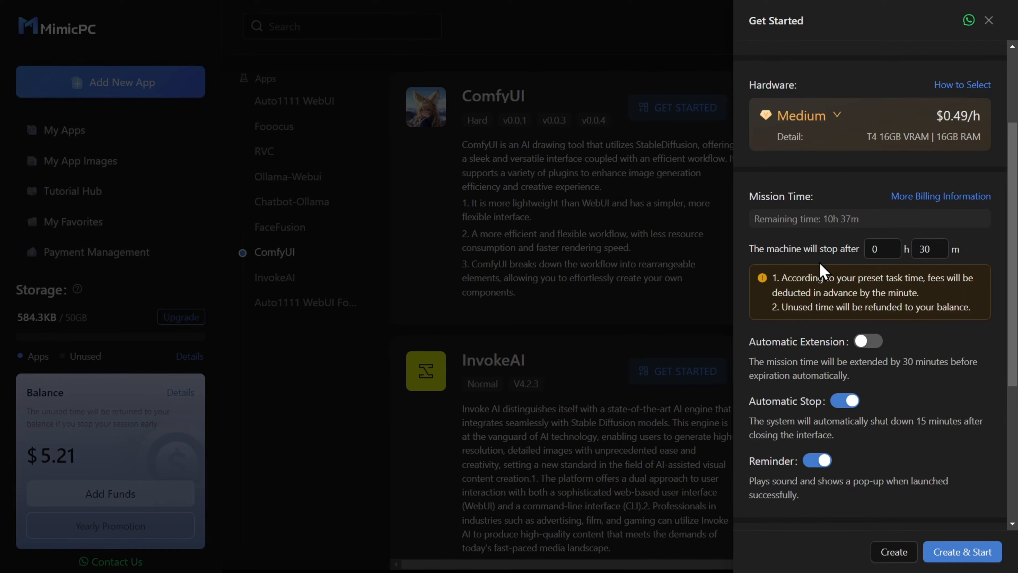
click(963, 556)
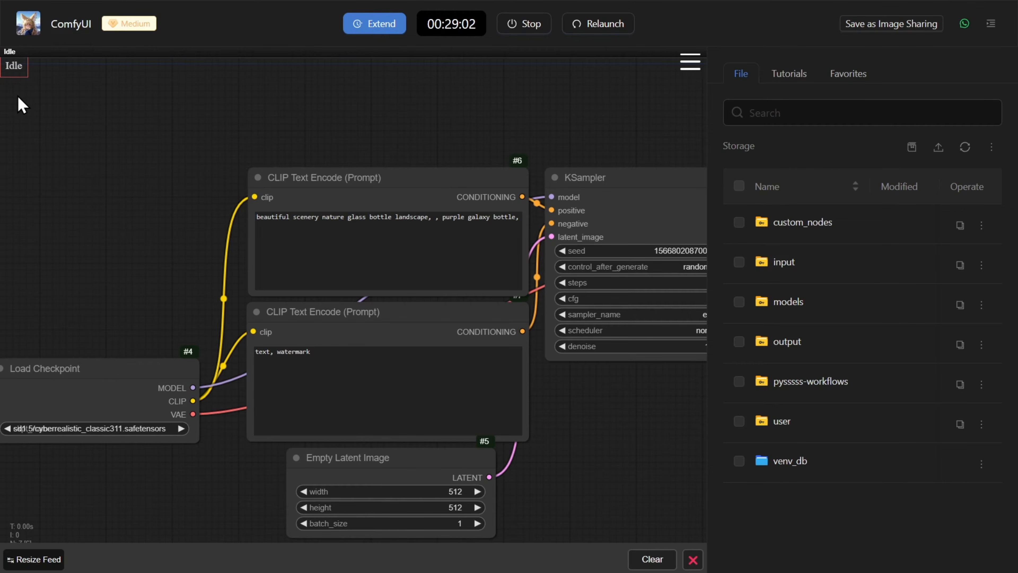
Step: Set both the width and the height in the Empty Latent Image node to 1024
scroll(20, 105, down, 4)
drag(21, 105, 40, 110)
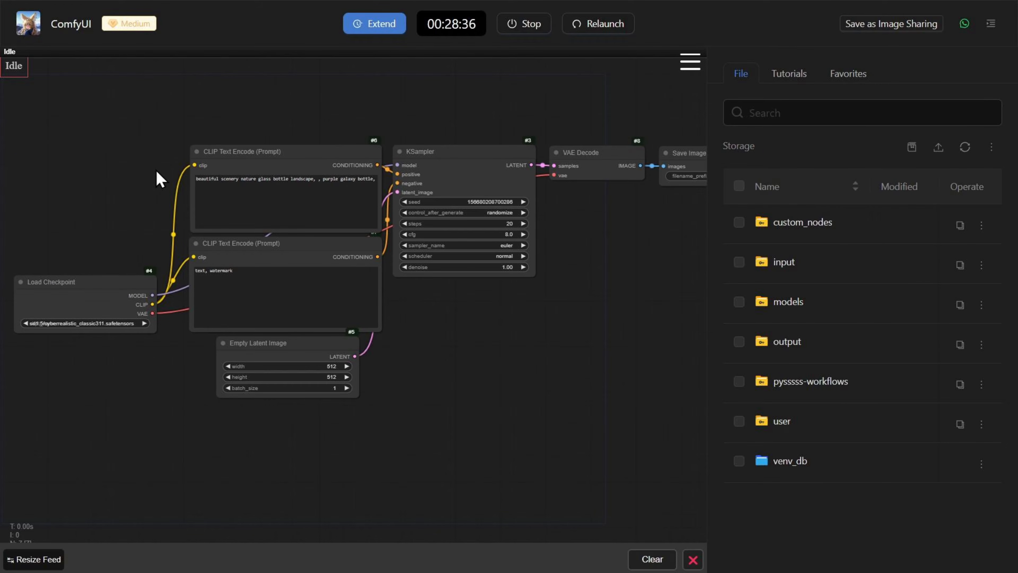
scroll(158, 180, up, 3)
drag(148, 216, 148, 194)
scroll(229, 183, up, 3)
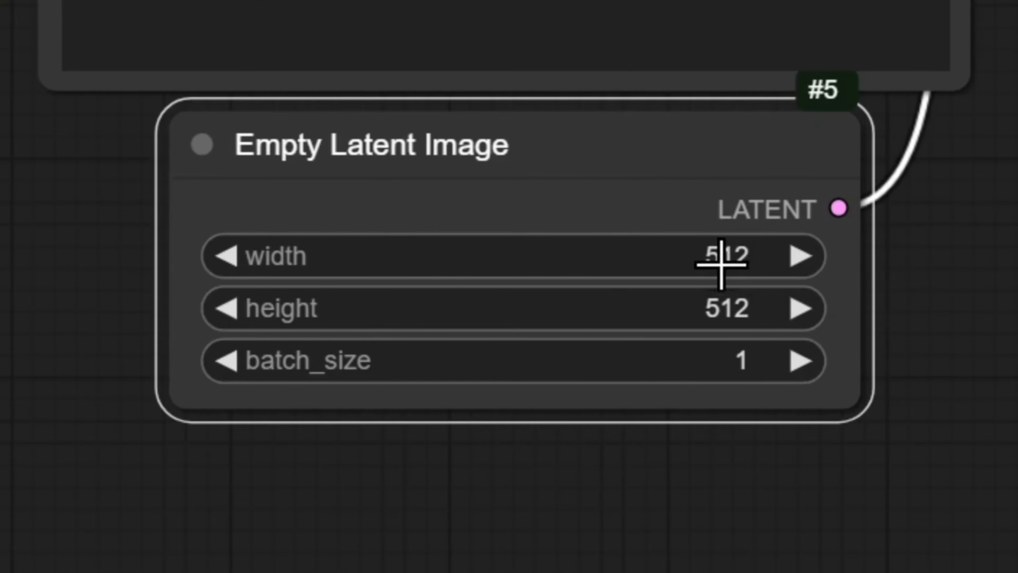
click(714, 277)
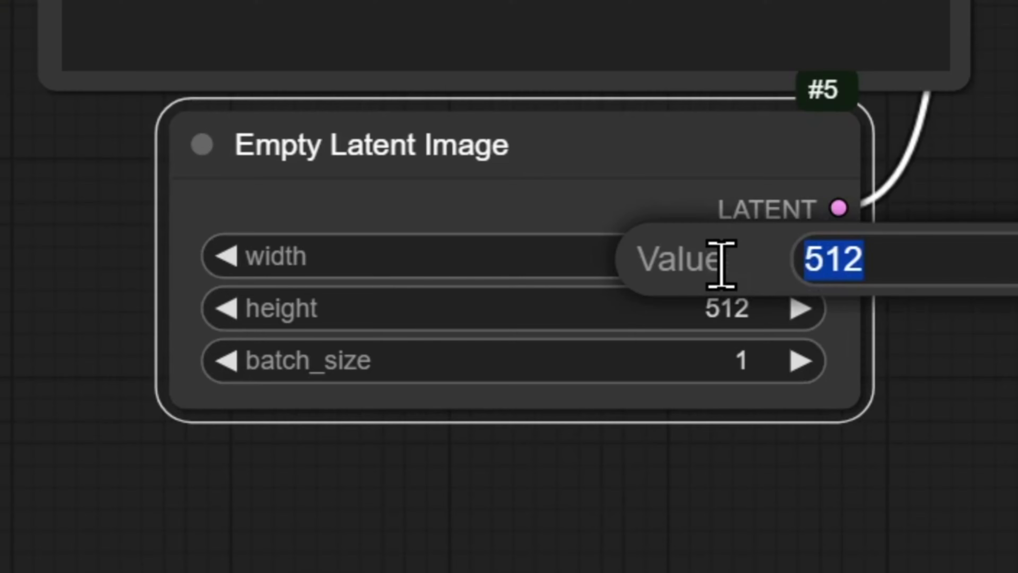
key(BackSpace)
text(1024)
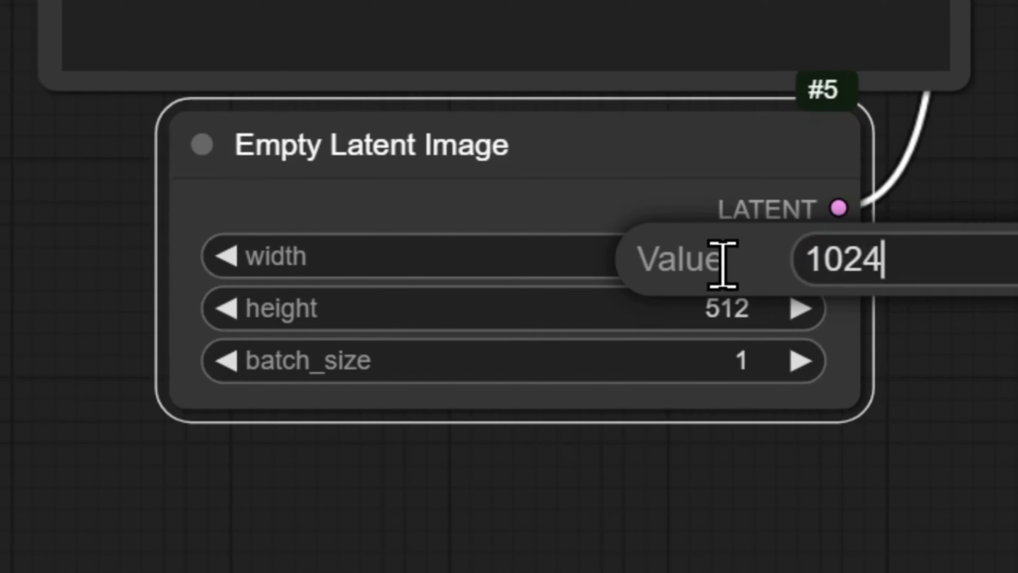
key(Return)
click(722, 319)
text(1024)
key(Return)
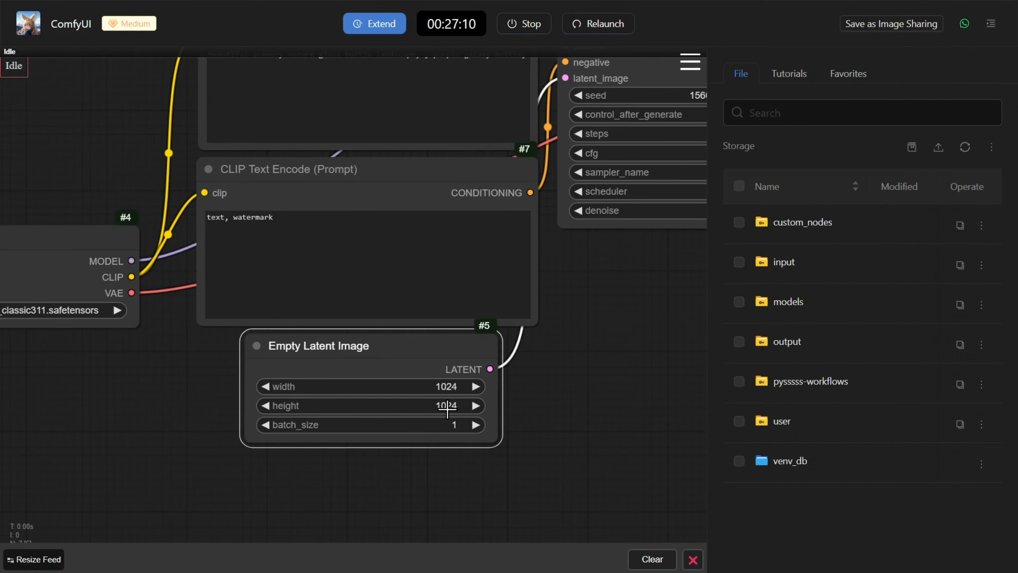
Step: Enter positive prompt "Create an image of cat that is in the surface of the moon and is wearing a space suit on his buddy and in his head."
scroll(723, 319, down, 4)
drag(605, 377, 449, 380)
scroll(456, 347, up, 4)
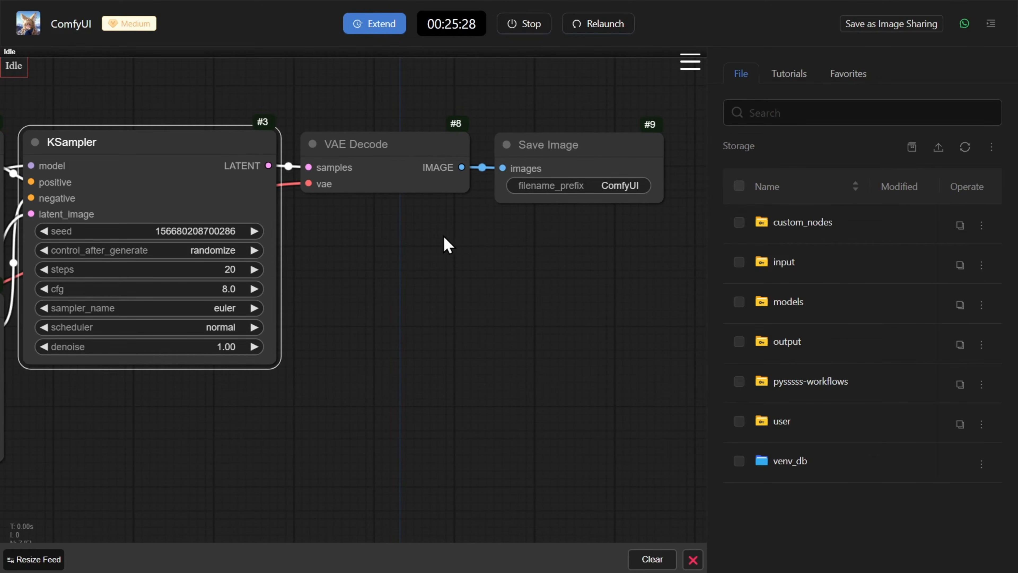
drag(362, 237, 372, 237)
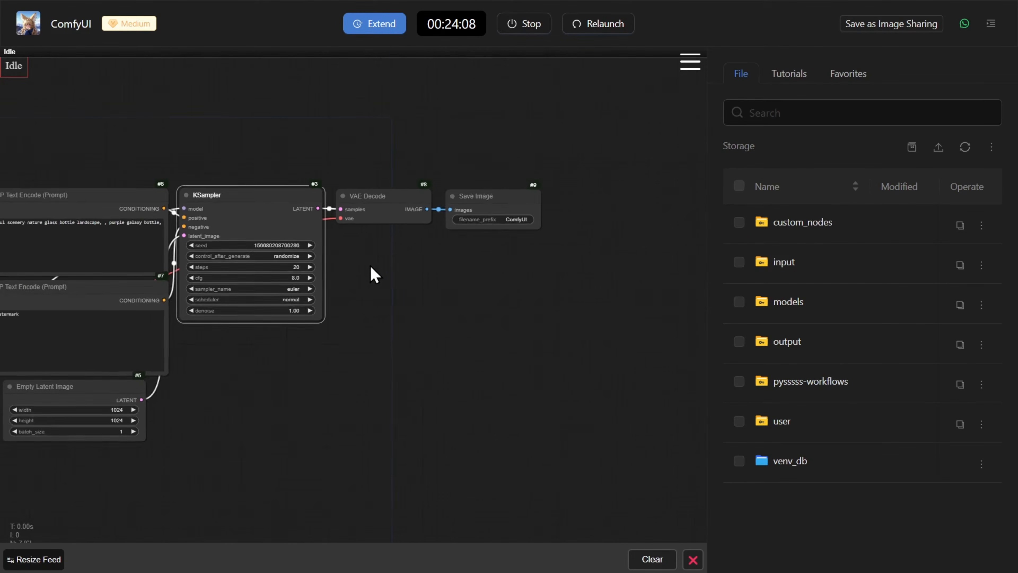
drag(370, 267, 573, 232)
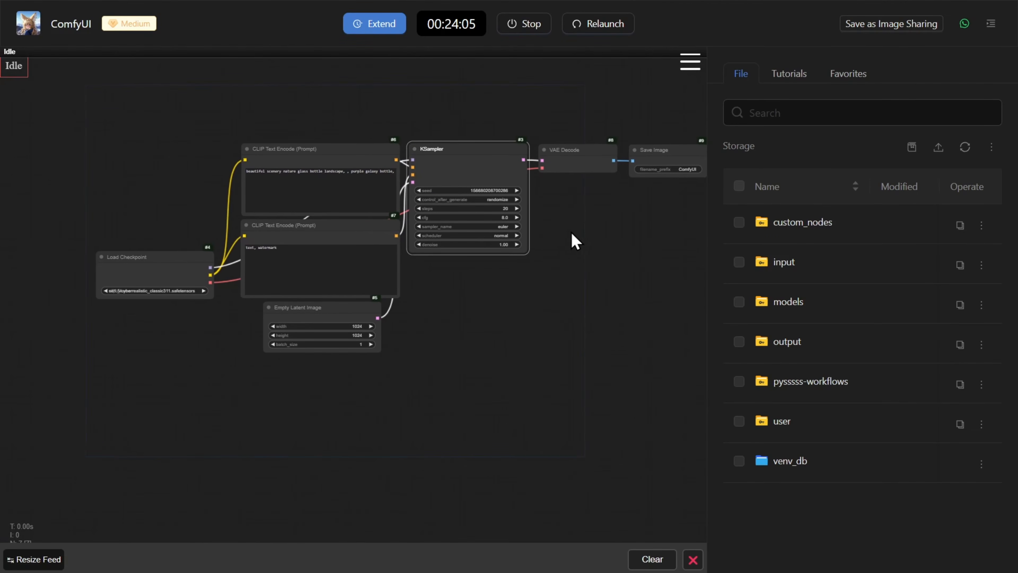
scroll(284, 195, up, 9)
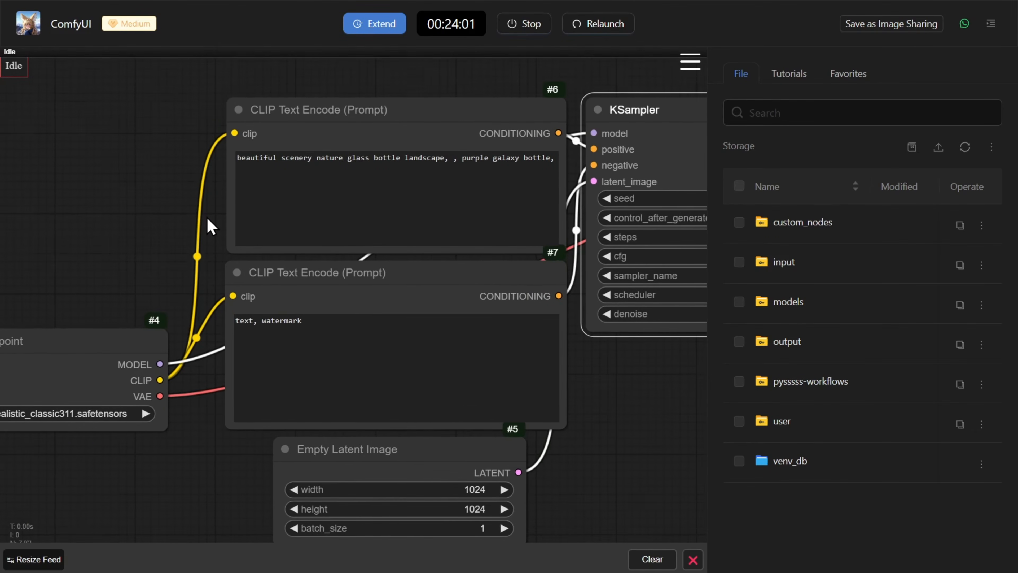
drag(172, 207, 191, 187)
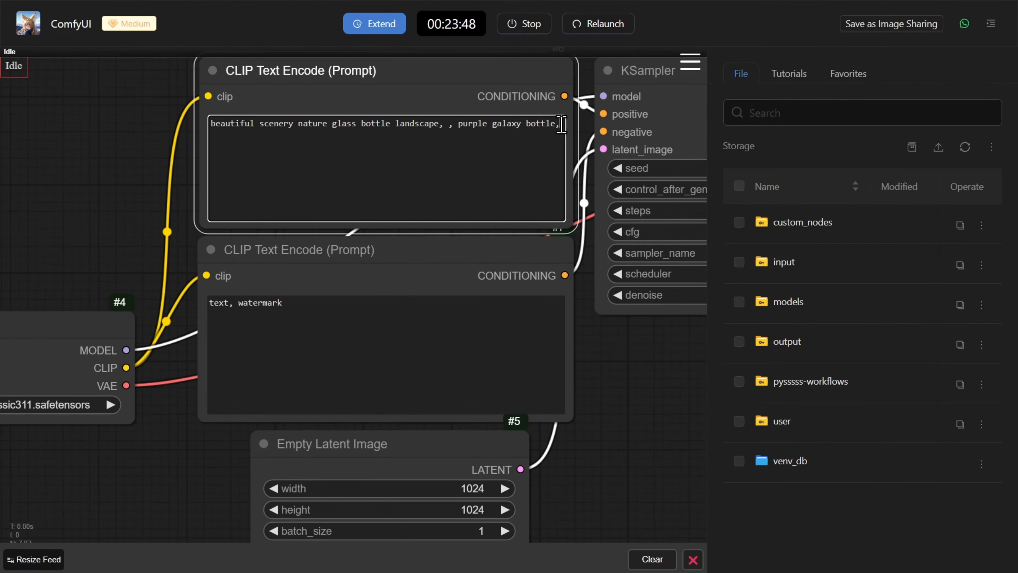
drag(562, 123, 195, 129)
key(BackSpace)
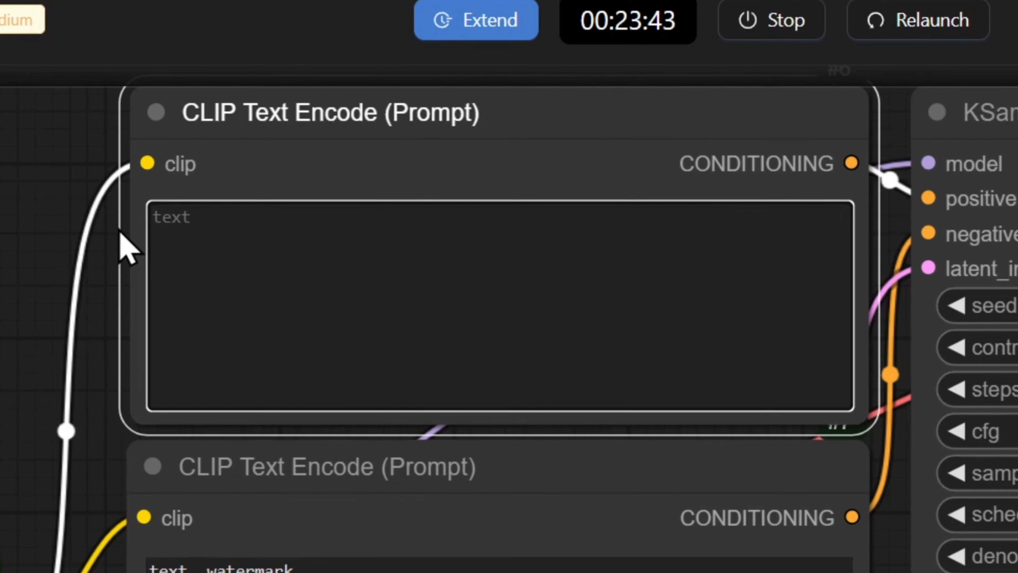
text(Create an image of cat that )
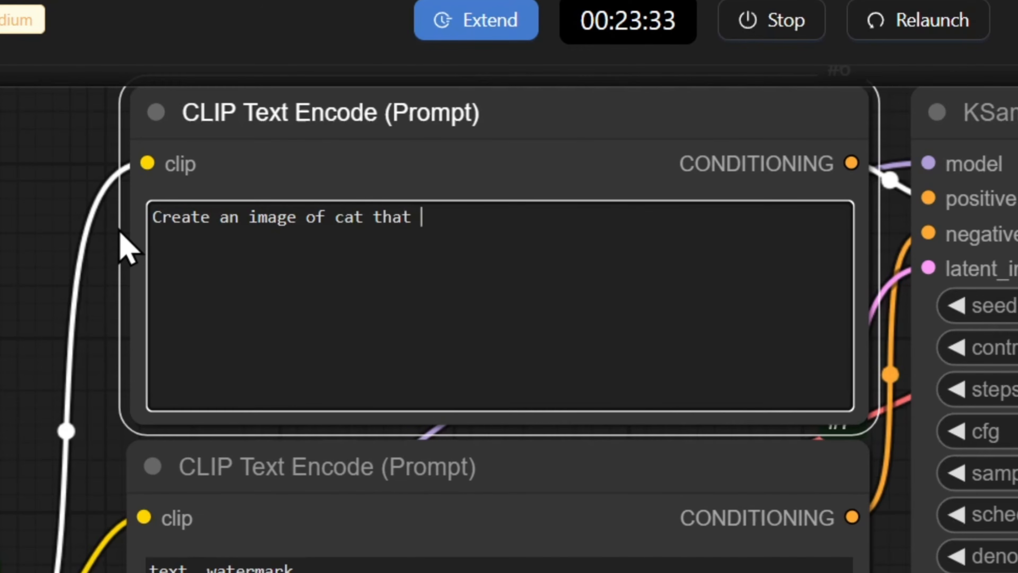
text(is in the surface of the moon and is wearing a space suit on h)
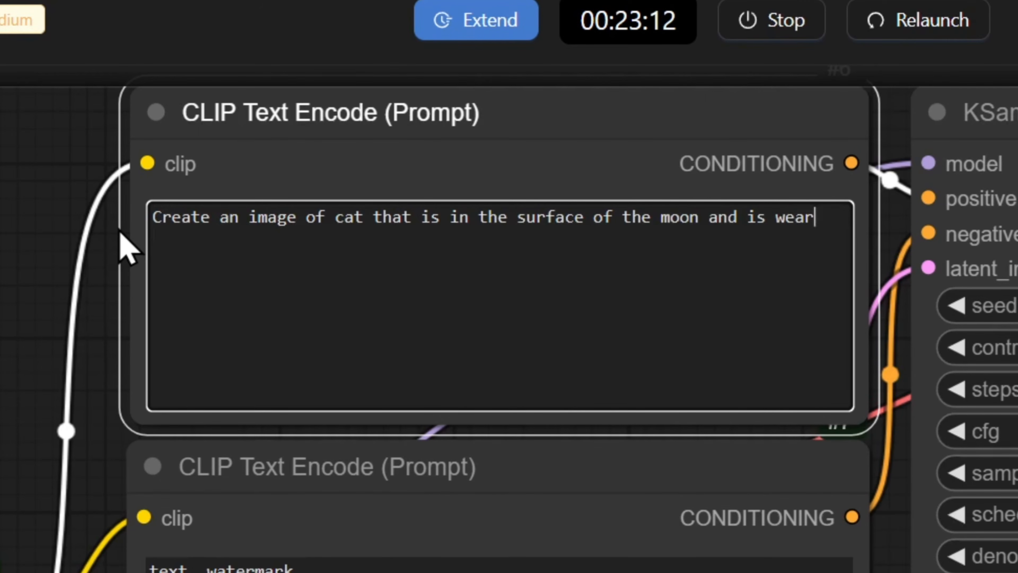
text(is buddy and in his head)
text(.)
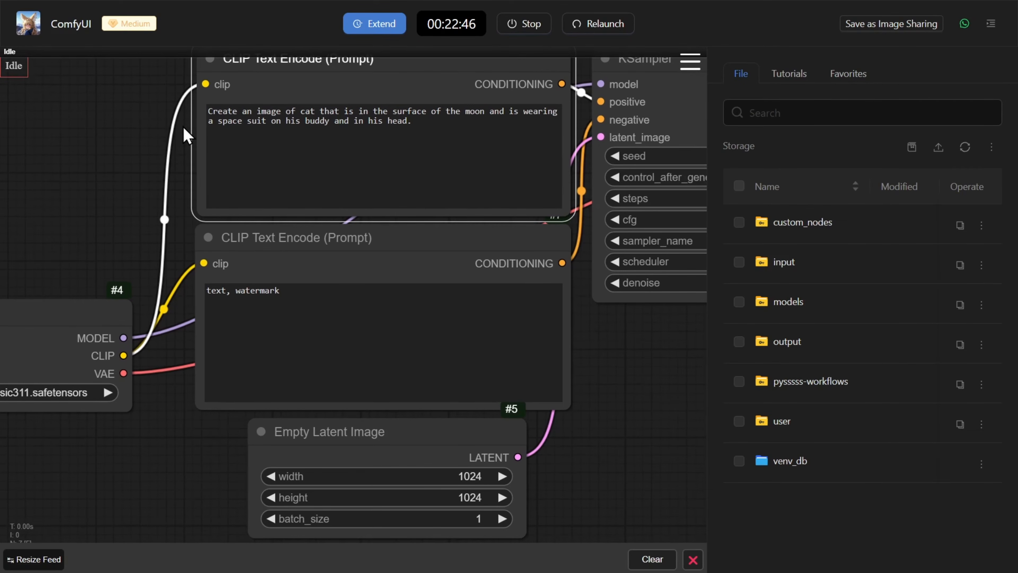
Step: Append ", deformed legs" to the negative prompt in the lower CLIP Text Encode node
drag(185, 136, 196, 83)
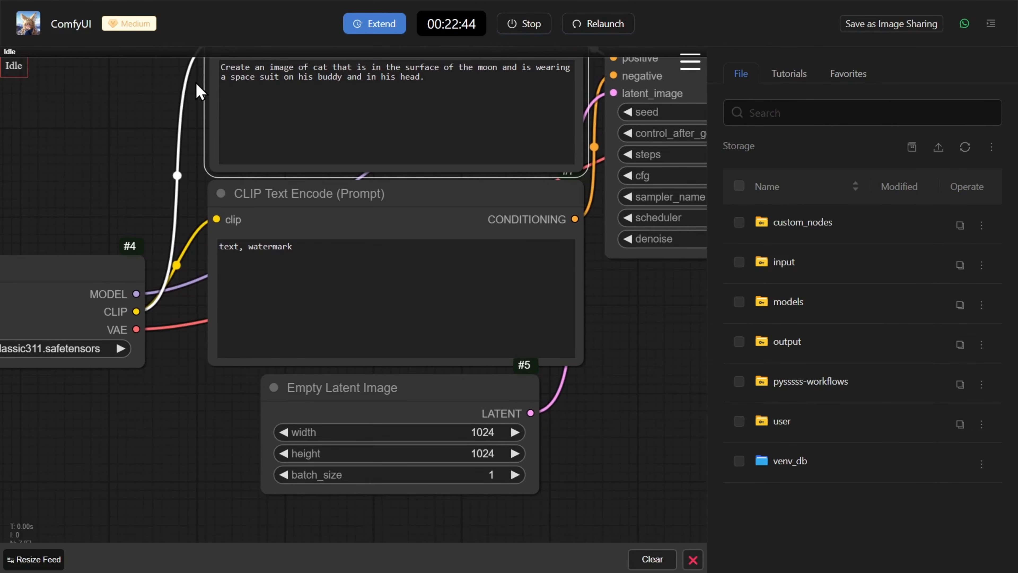
click(311, 247)
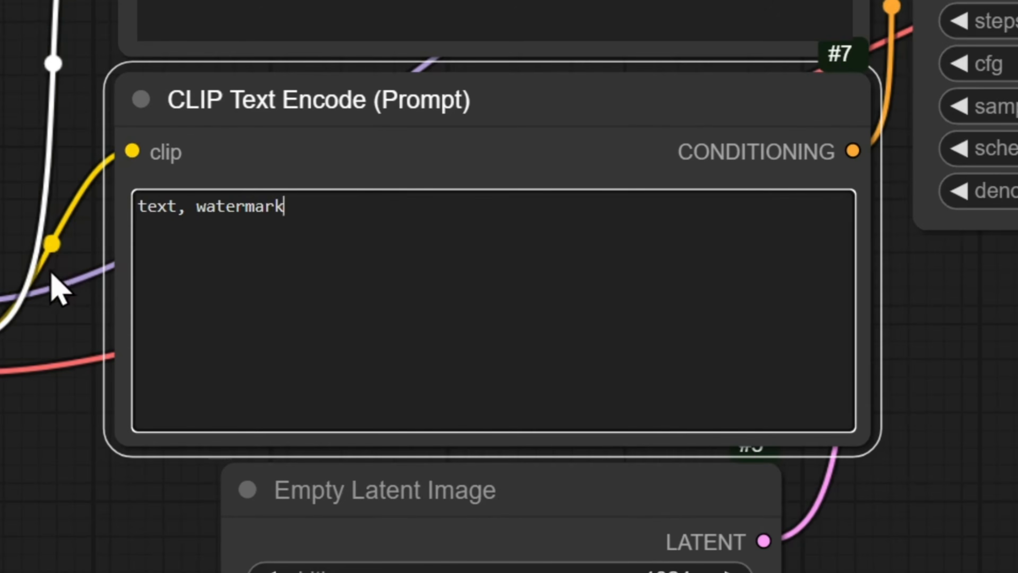
text(, deformed legs)
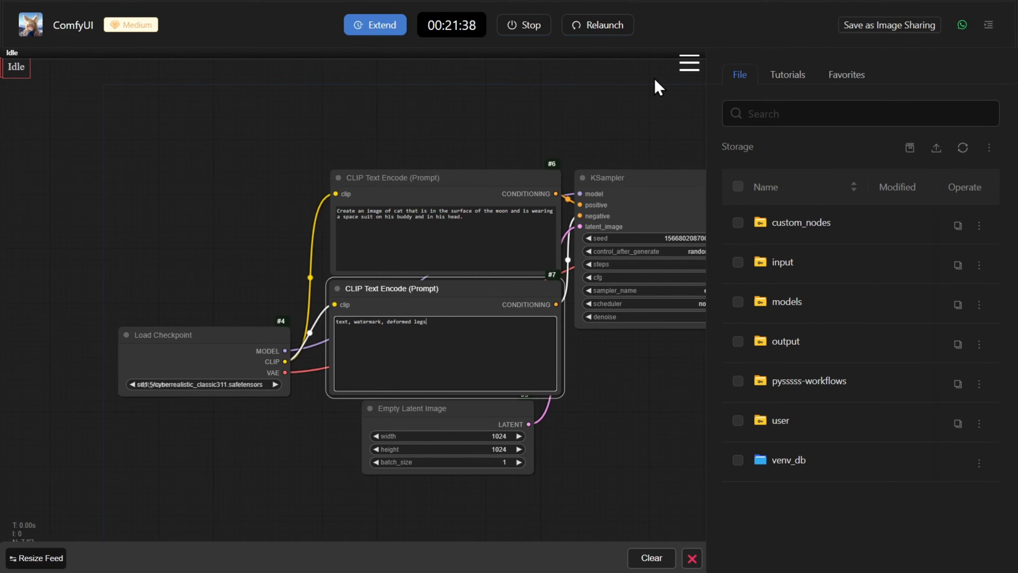
Step: Queue the cat prompt for generation and view the resulting image in the workflow
click(689, 67)
click(689, 68)
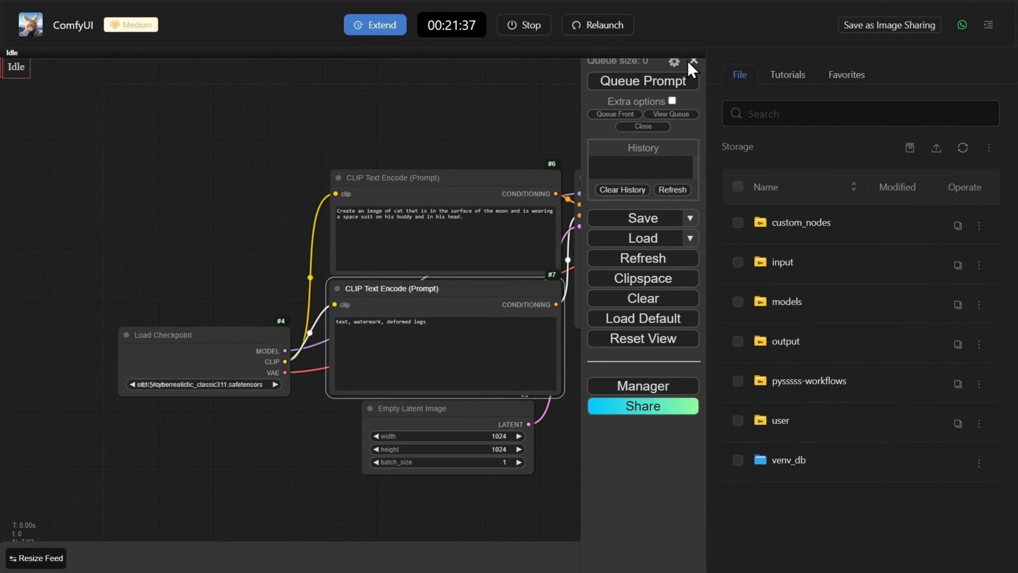
click(641, 95)
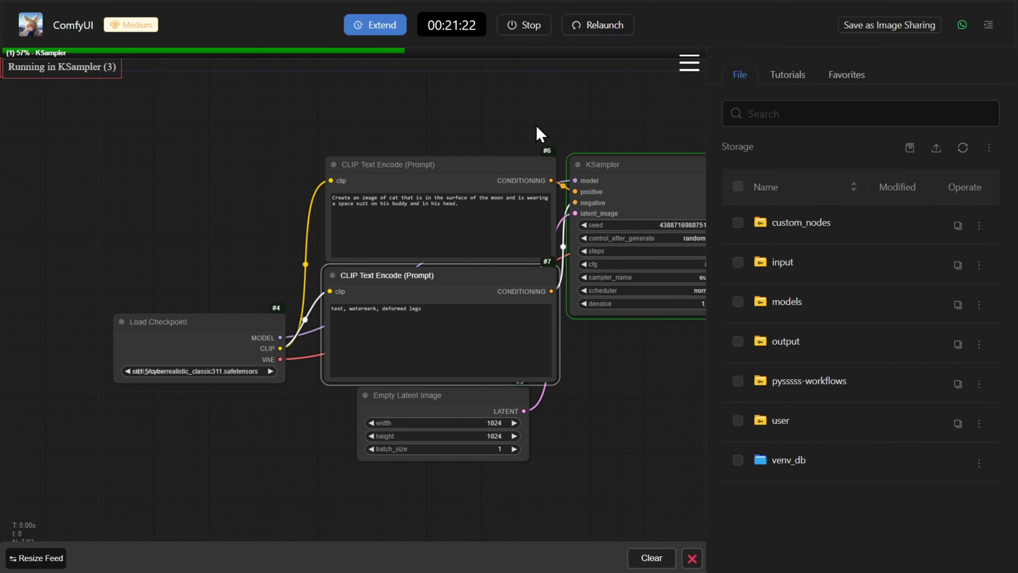
click(687, 65)
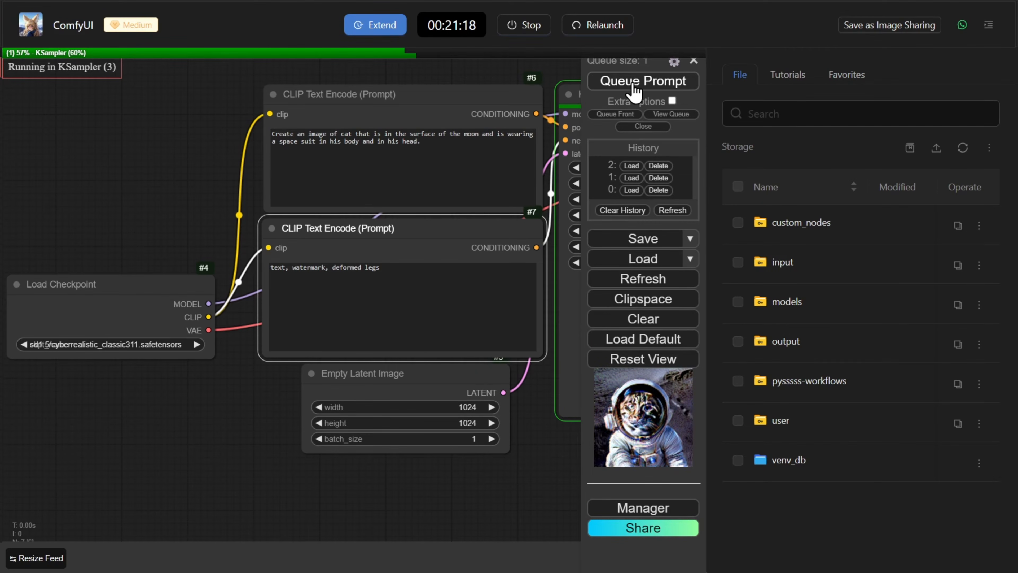
click(694, 61)
drag(616, 461, 446, 471)
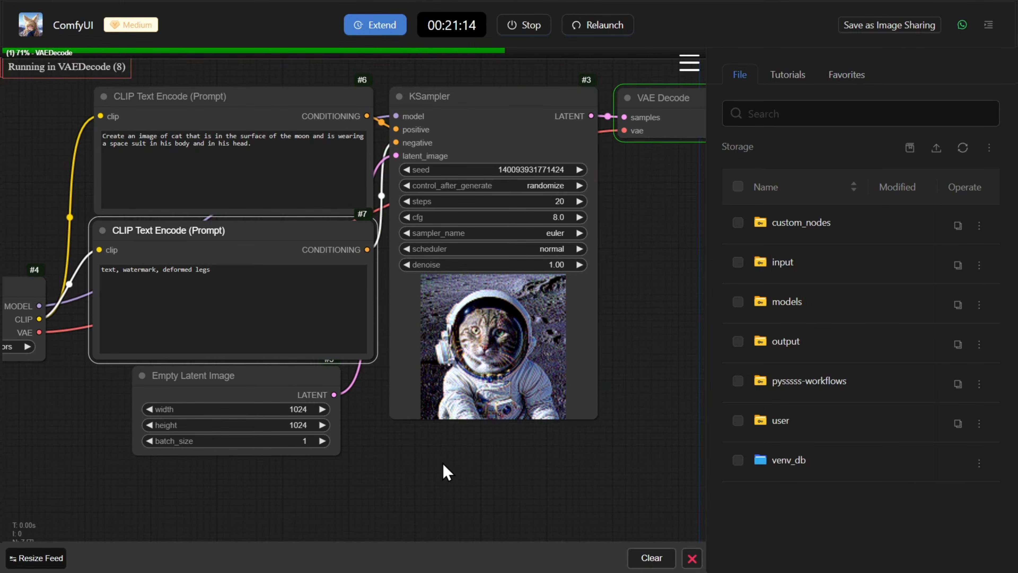
drag(640, 298, 366, 289)
scroll(357, 347, up, 2)
click(120, 490)
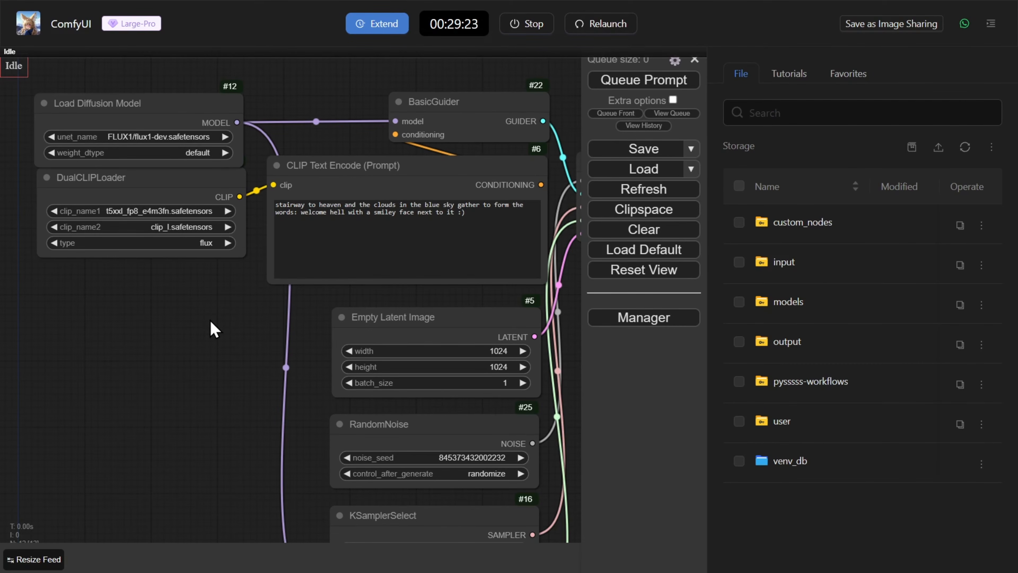
Step: Replace the CLIP Text Encode prompt with "create a dog that is sitting in a table like a human and has plate of food in front of him"
scroll(210, 320, down, 5)
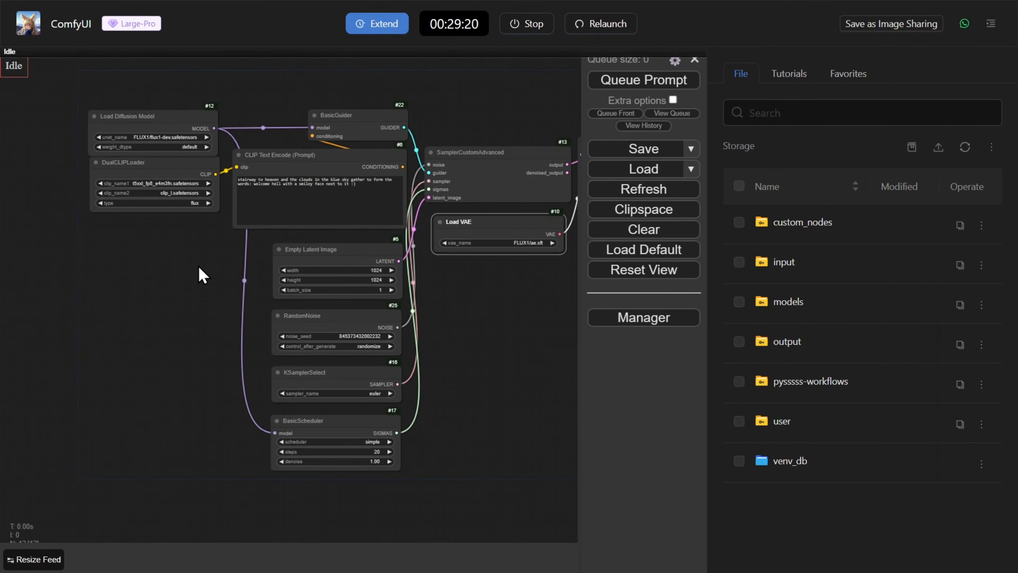
scroll(199, 275, down, 4)
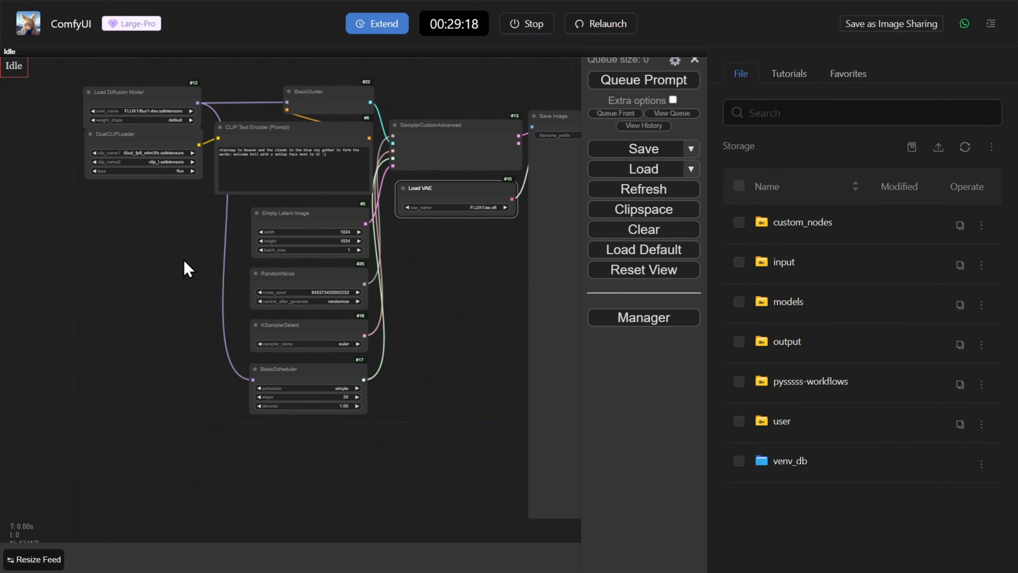
scroll(186, 261, up, 5)
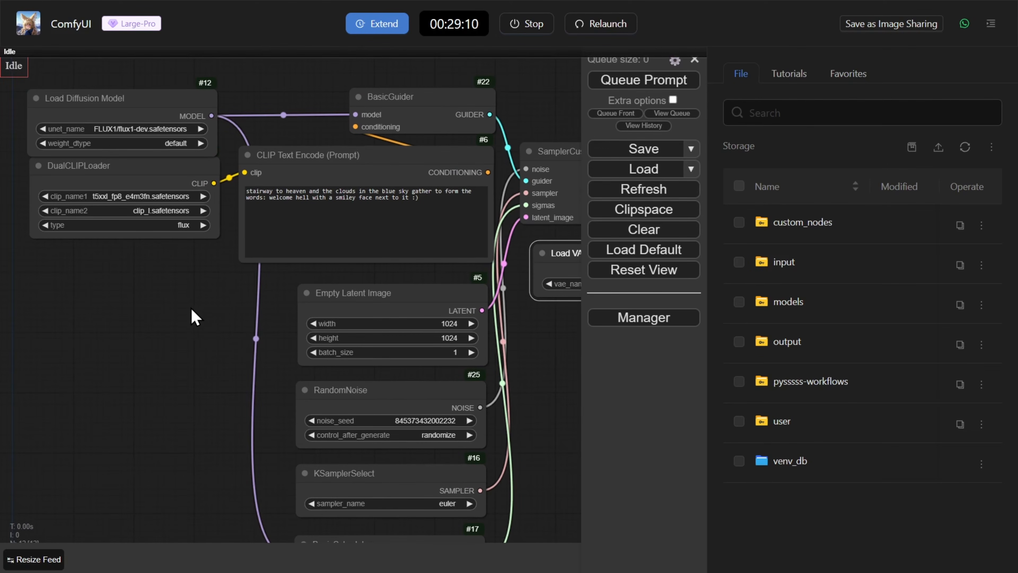
drag(229, 330, 211, 283)
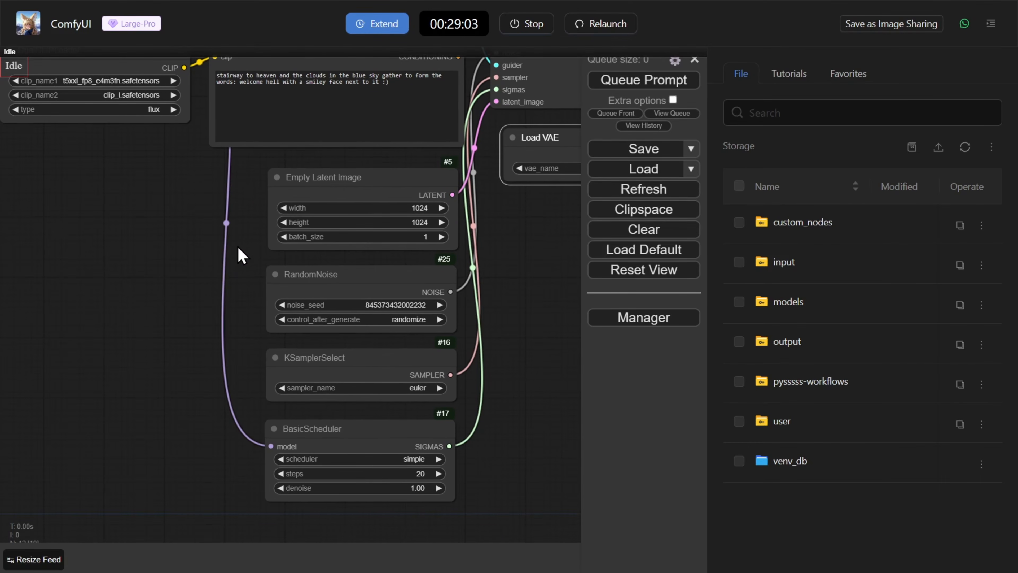
drag(240, 255, 162, 263)
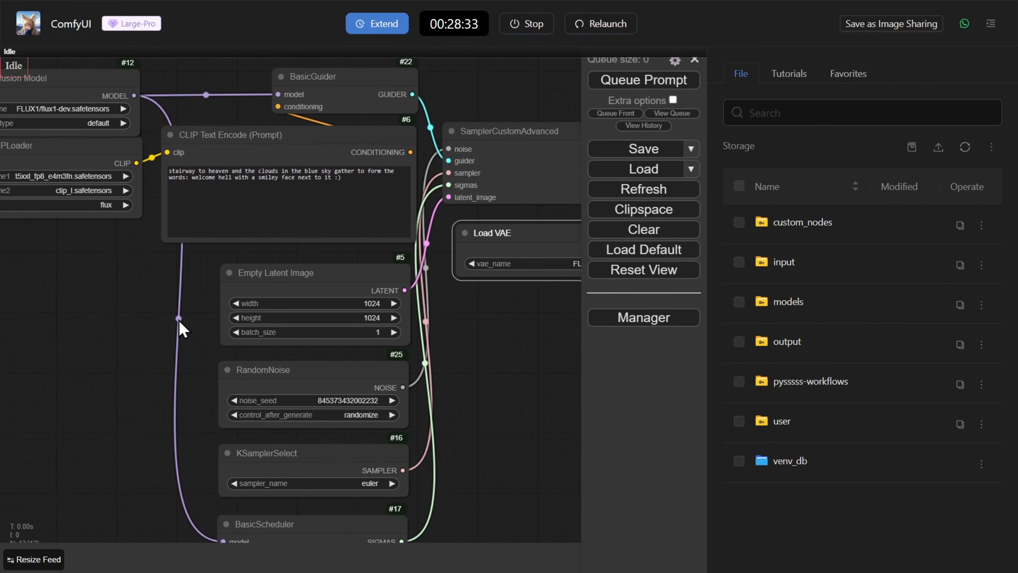
scroll(152, 270, up, 5)
drag(153, 271, 122, 342)
drag(402, 189, 123, 186)
key(BackSpace)
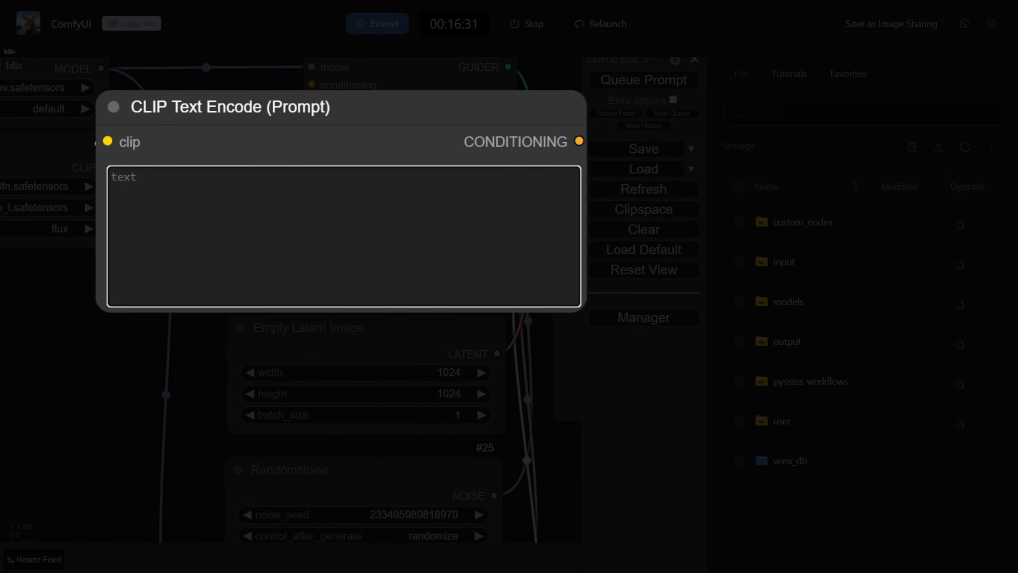
text(create a dog that is sitting in a table like a human and has )
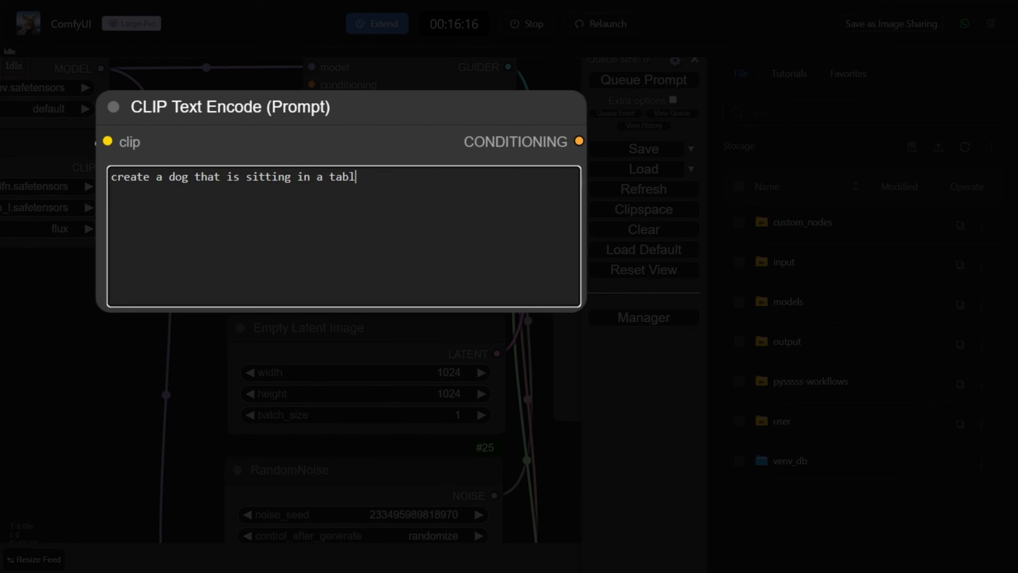
text(plate of food in front of him)
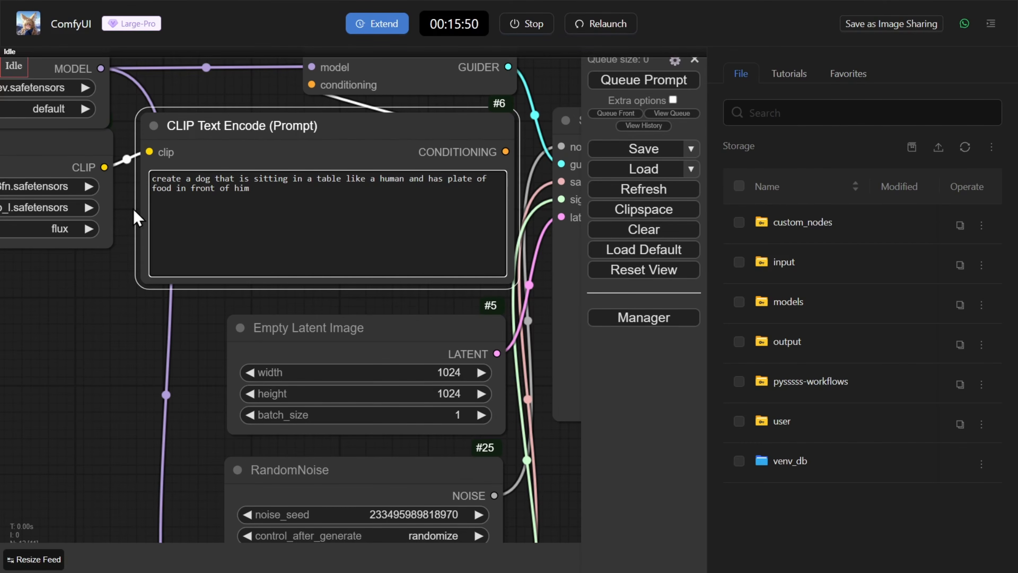
Step: Queue the dog prompt for more than one generation, hide the queue menu and reveal the results in the image feed
click(655, 82)
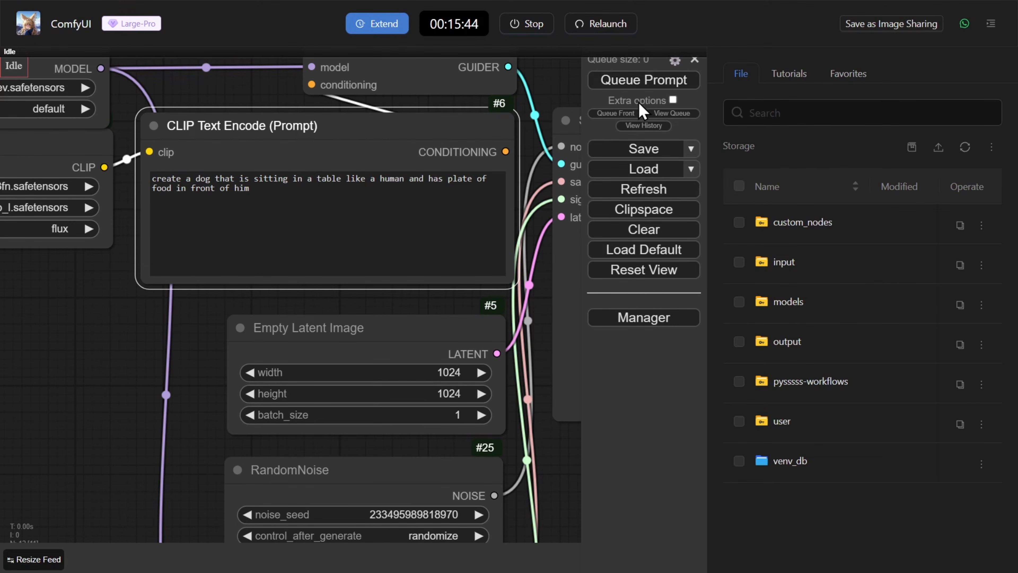
double_click(642, 89)
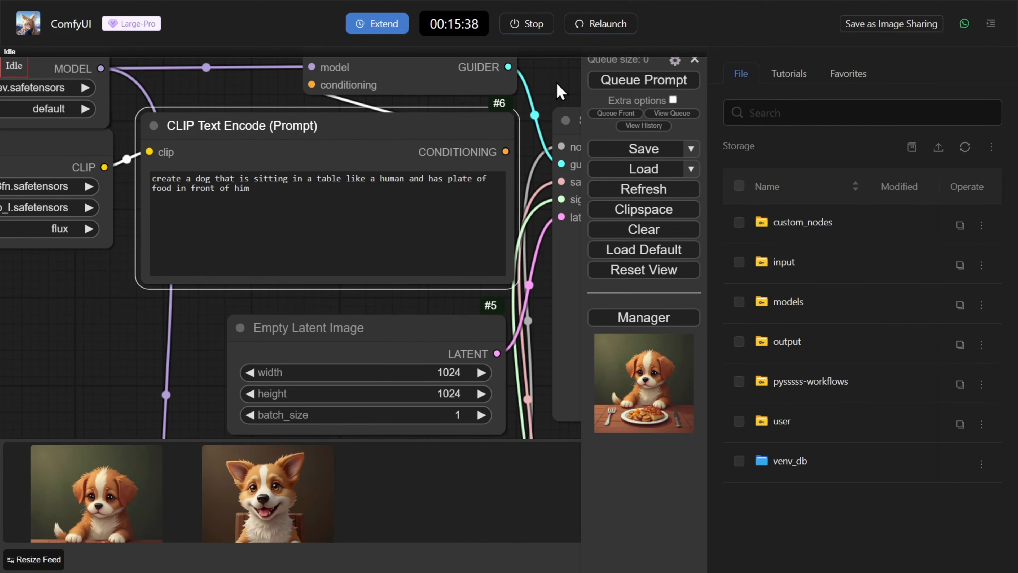
click(694, 61)
scroll(258, 481, down, 1)
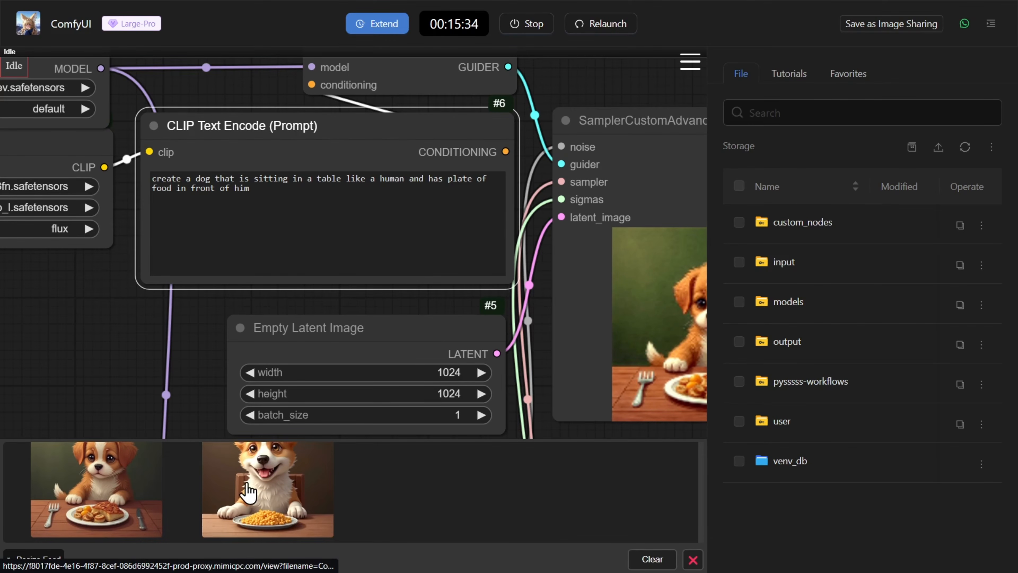
Step: View the generated dog images enlarged from the image feed, then close the preview
click(256, 490)
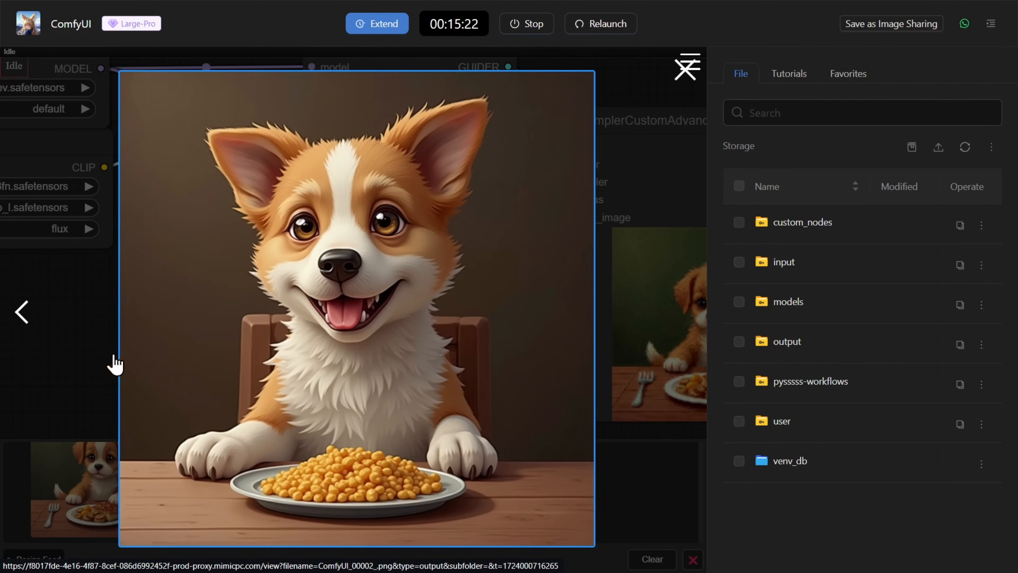
click(20, 316)
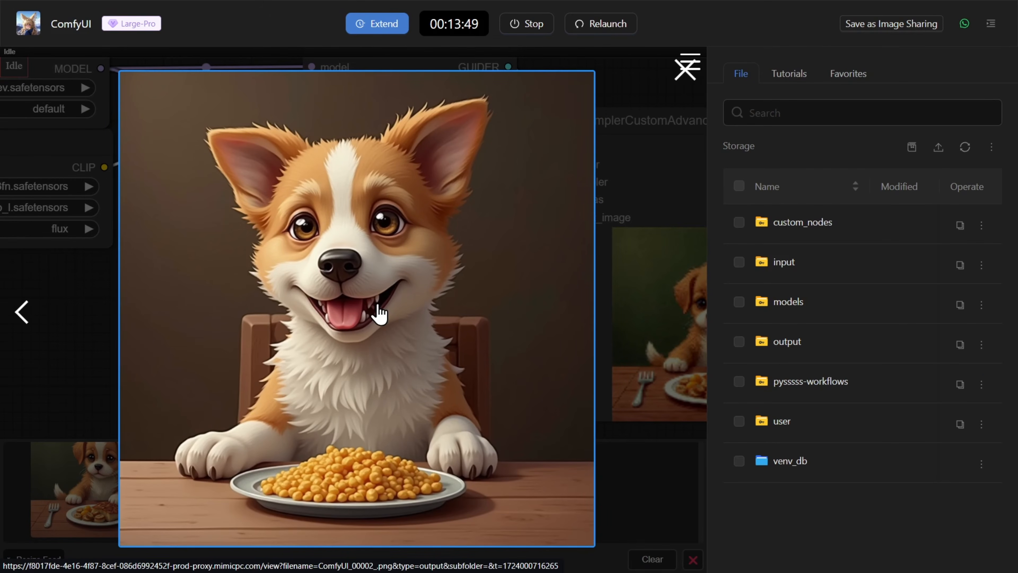
right_click(379, 313)
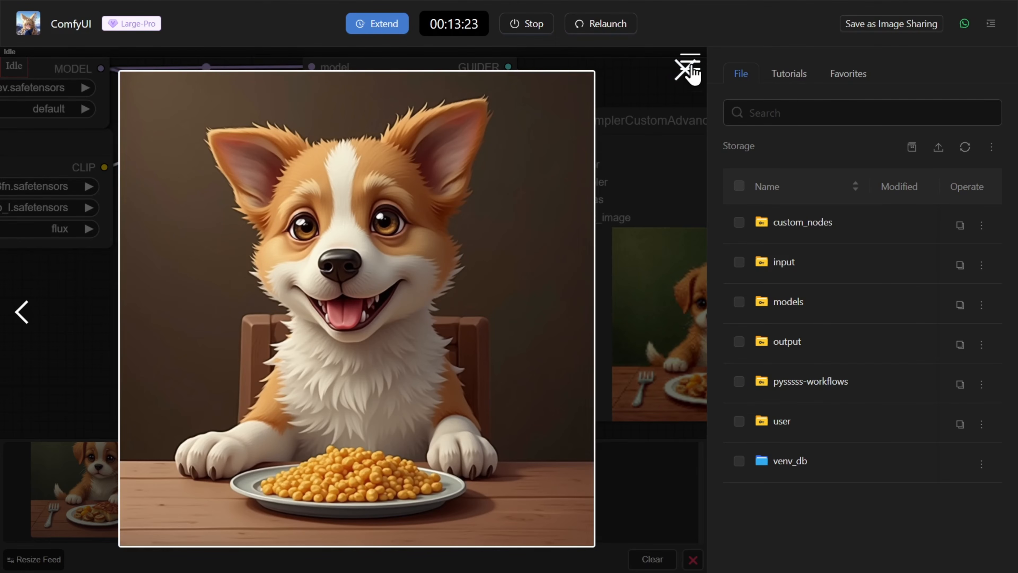
click(686, 69)
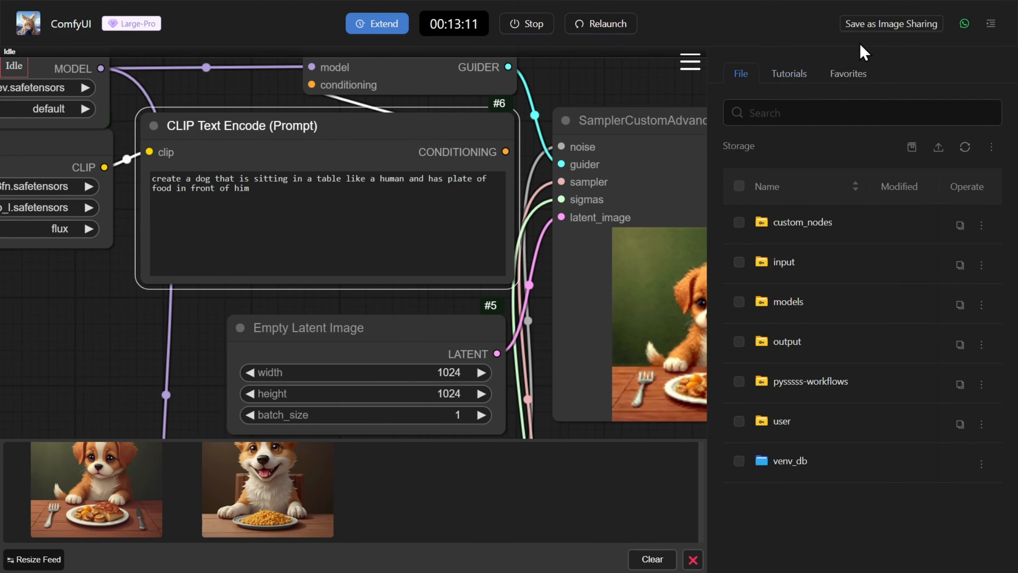
Step: Save the current setup as a shareable app image, continue to its details and name it "Workflow better results"
click(901, 28)
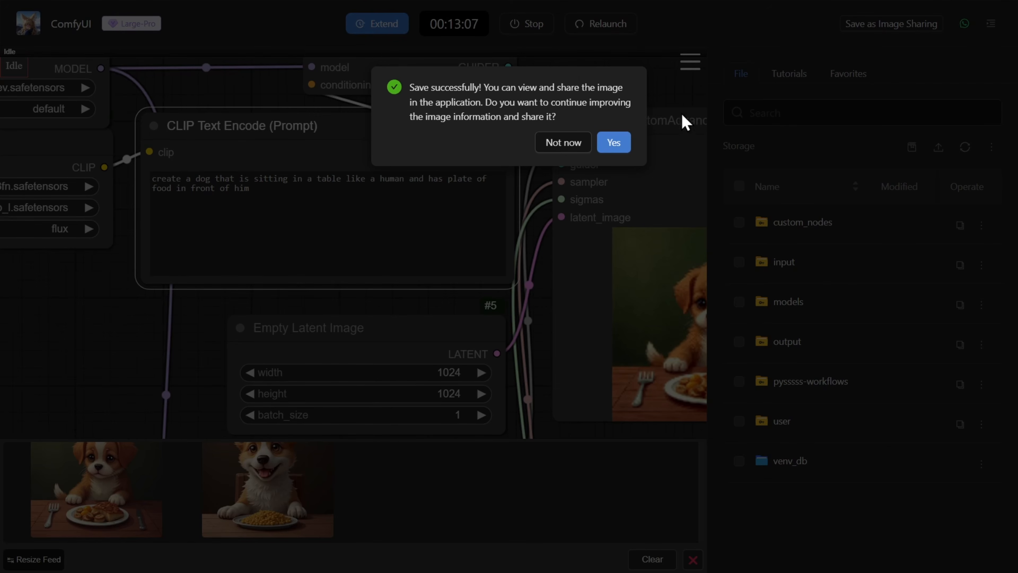
click(614, 143)
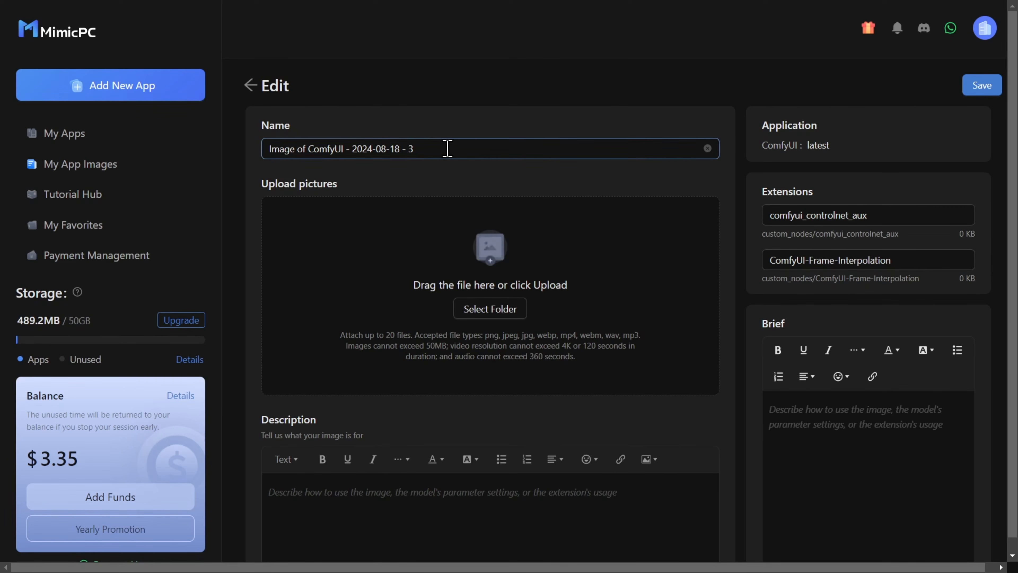
drag(428, 147, 237, 155)
key(BackSpace)
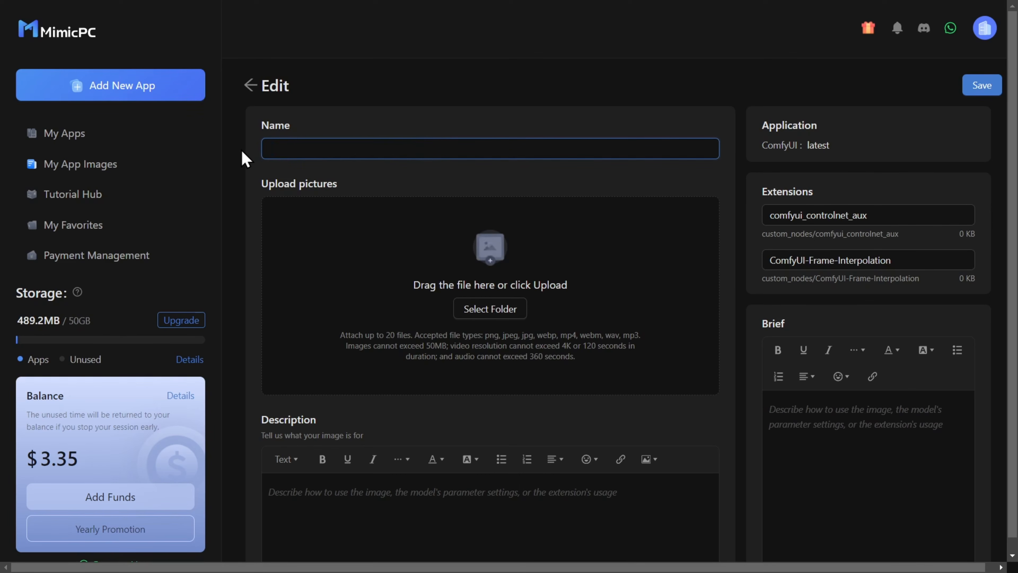
text(Workflow better results)
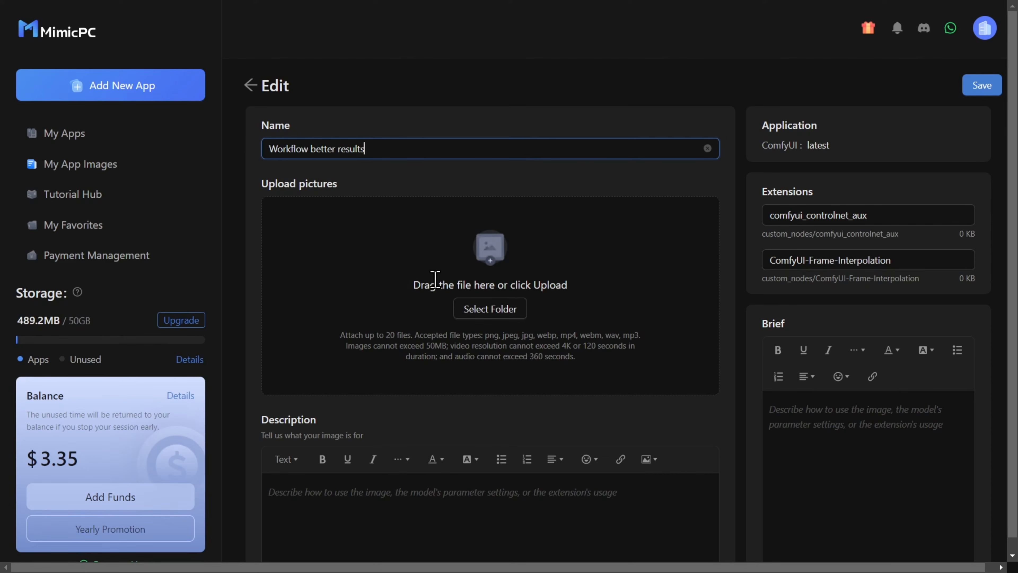
Step: Upload the "dog" picture from the "other" folder as the app image's picture
click(491, 315)
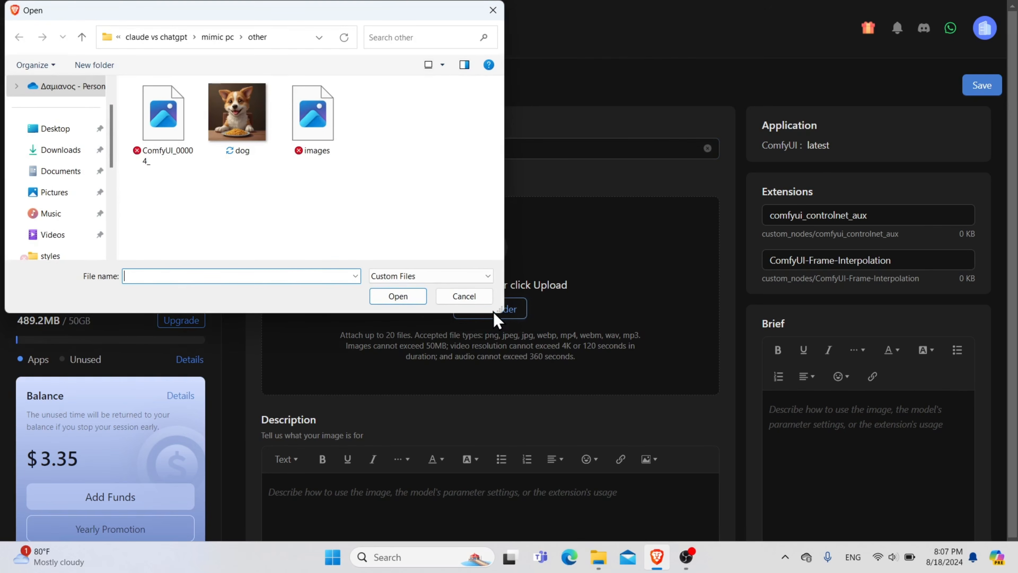
click(237, 115)
click(398, 296)
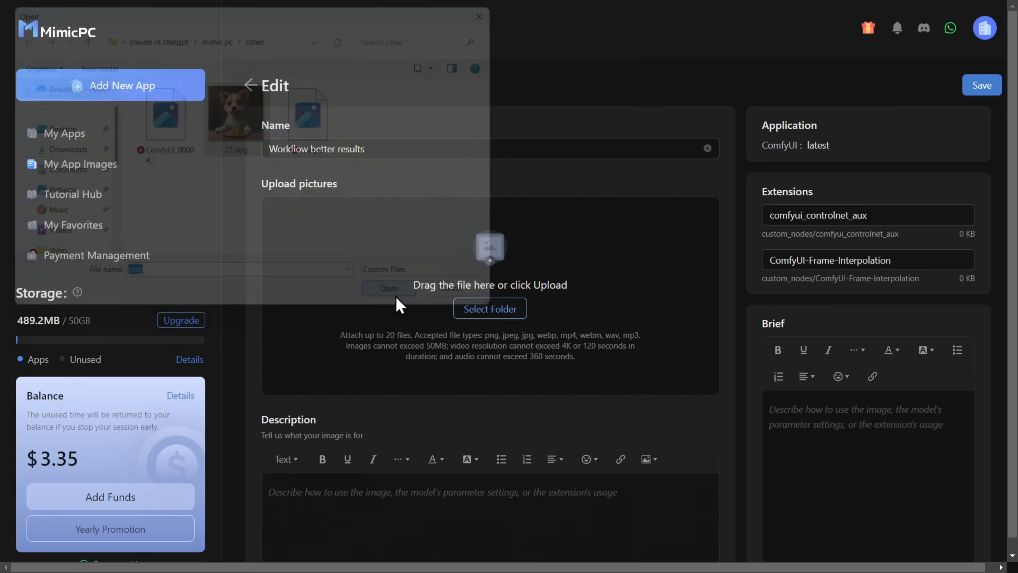
Step: Enter the description "The settings are already ready." and save the app image's details
scroll(454, 303, down, 3)
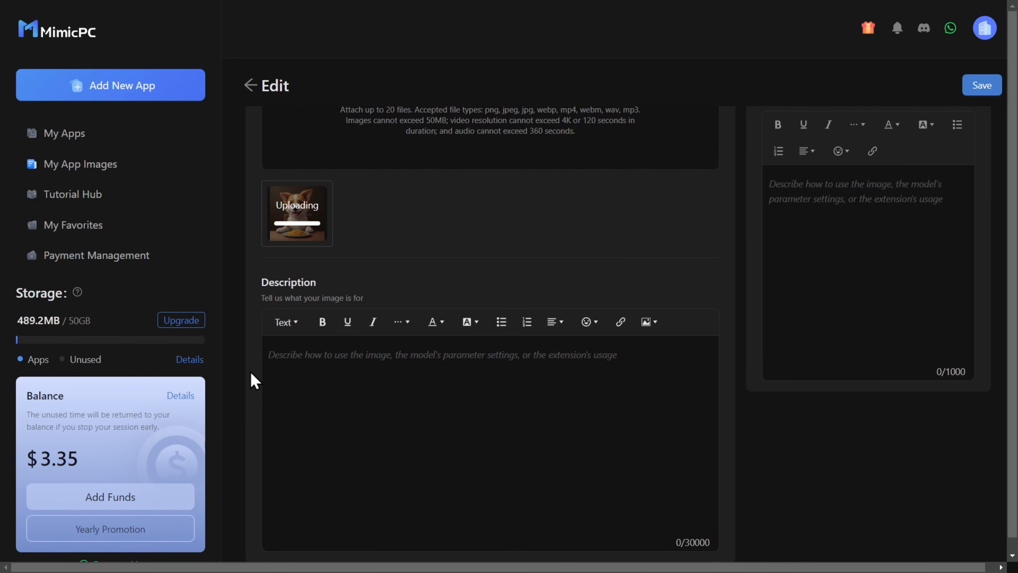
text(The settings are already ready)
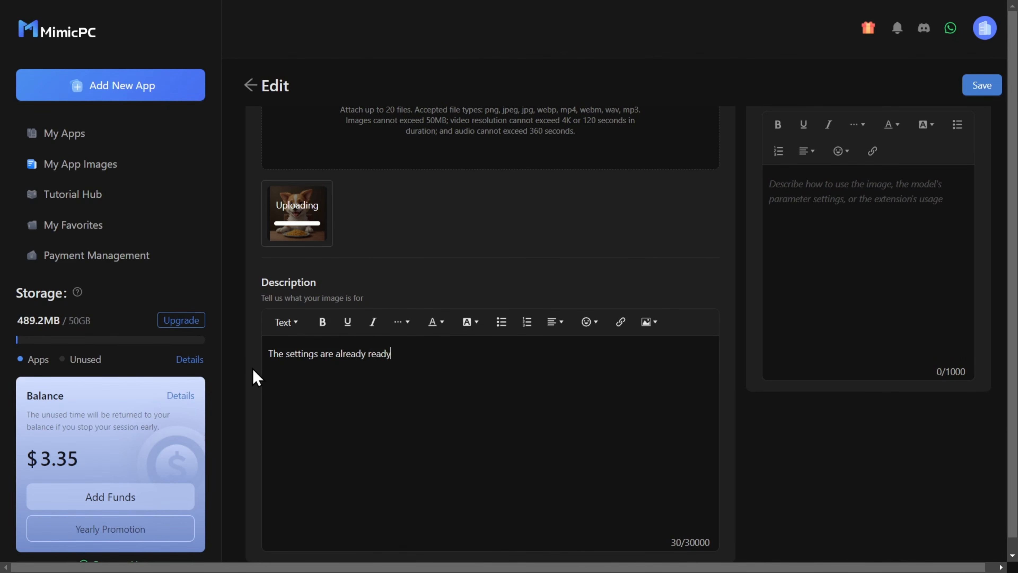
text(.)
scroll(748, 282, up, 3)
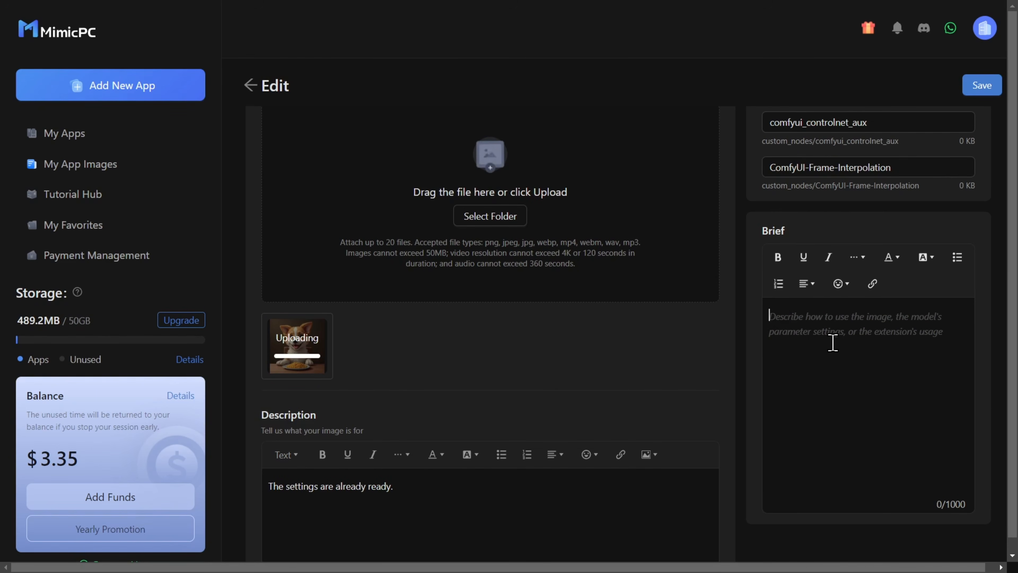
scroll(824, 340, up, 2)
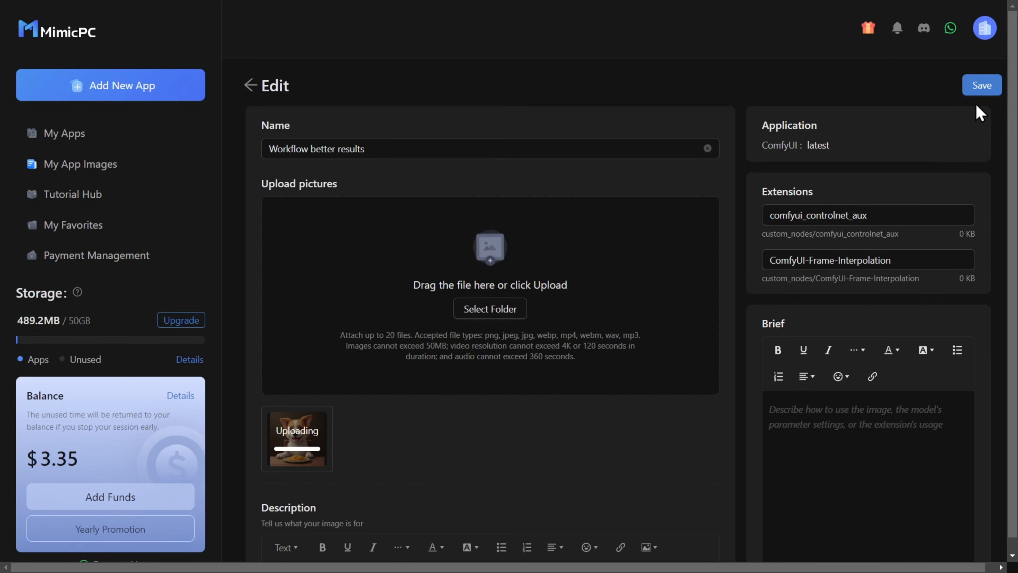
click(983, 86)
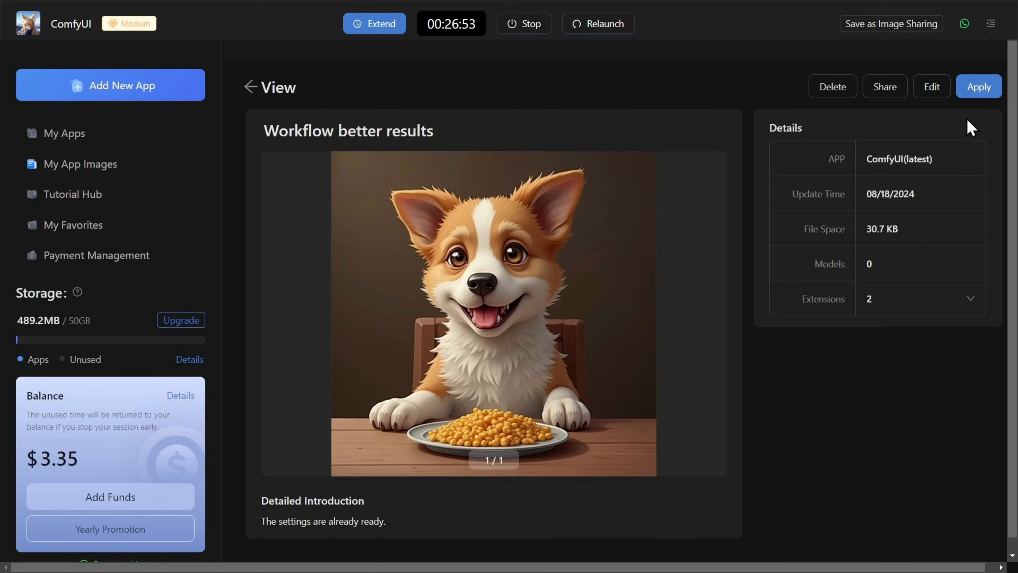
Step: Create a share for the app image with an indefinite validity period and no authorization code
click(886, 96)
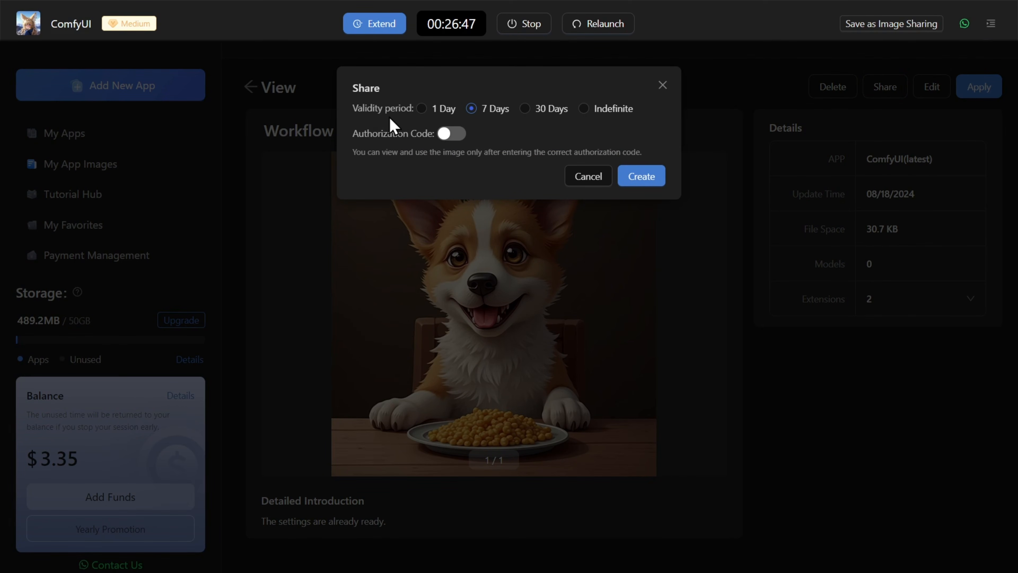
click(585, 114)
click(643, 179)
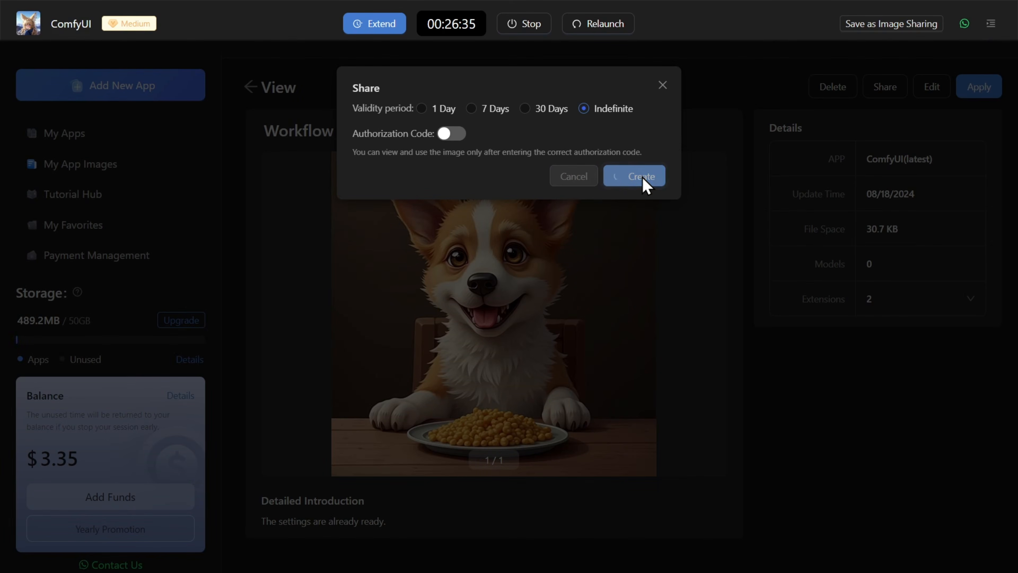